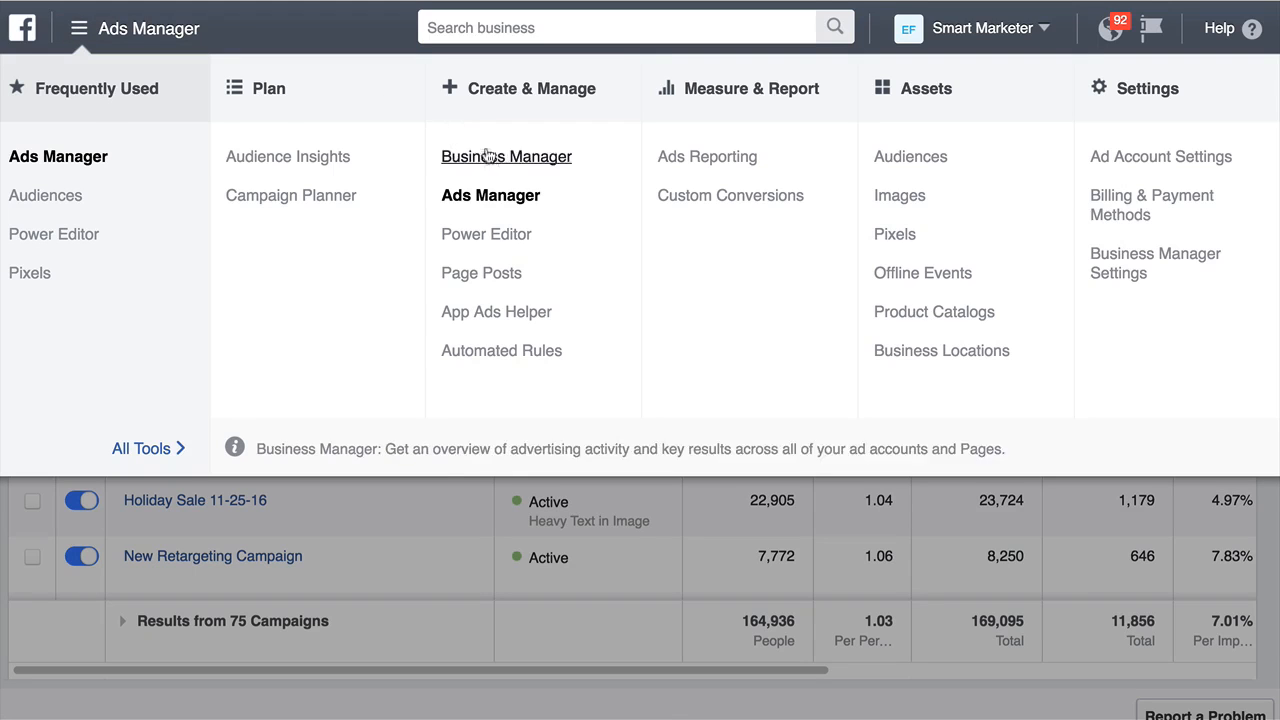
Switch to Power Editor and look through its ad sets and ads before returning to the campaign list
left_click(505, 236)
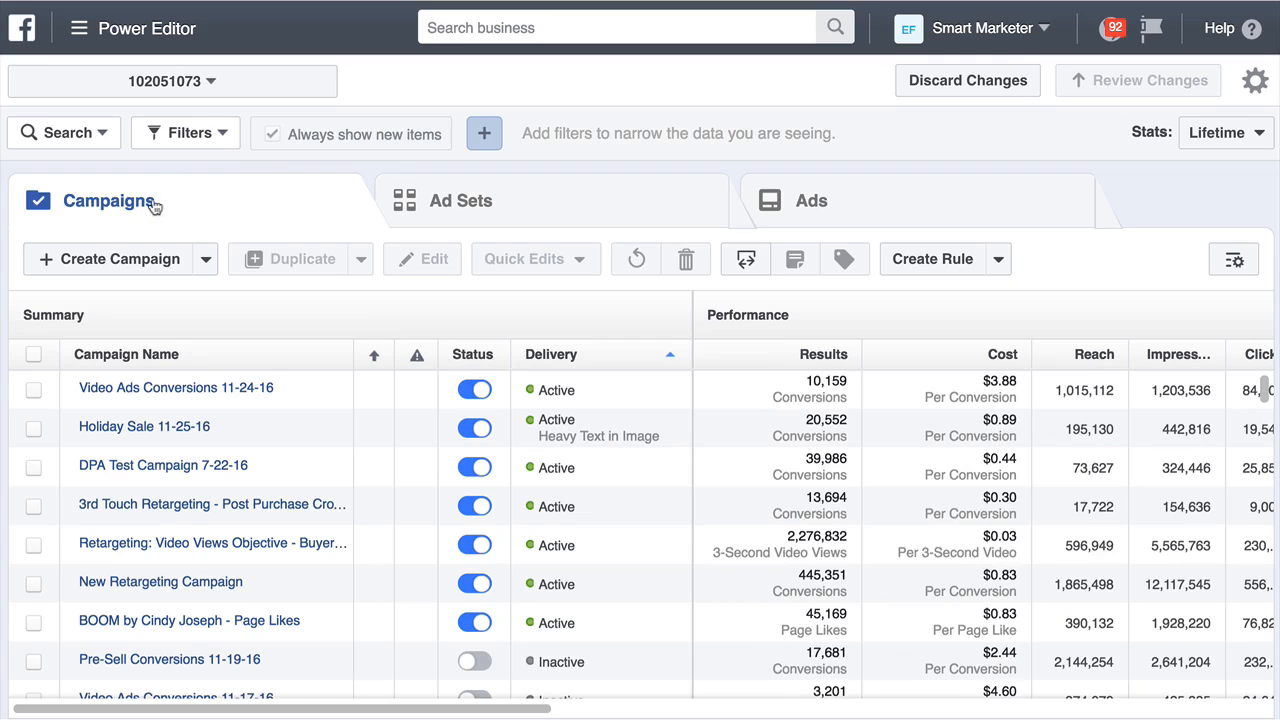
left_click(418, 199)
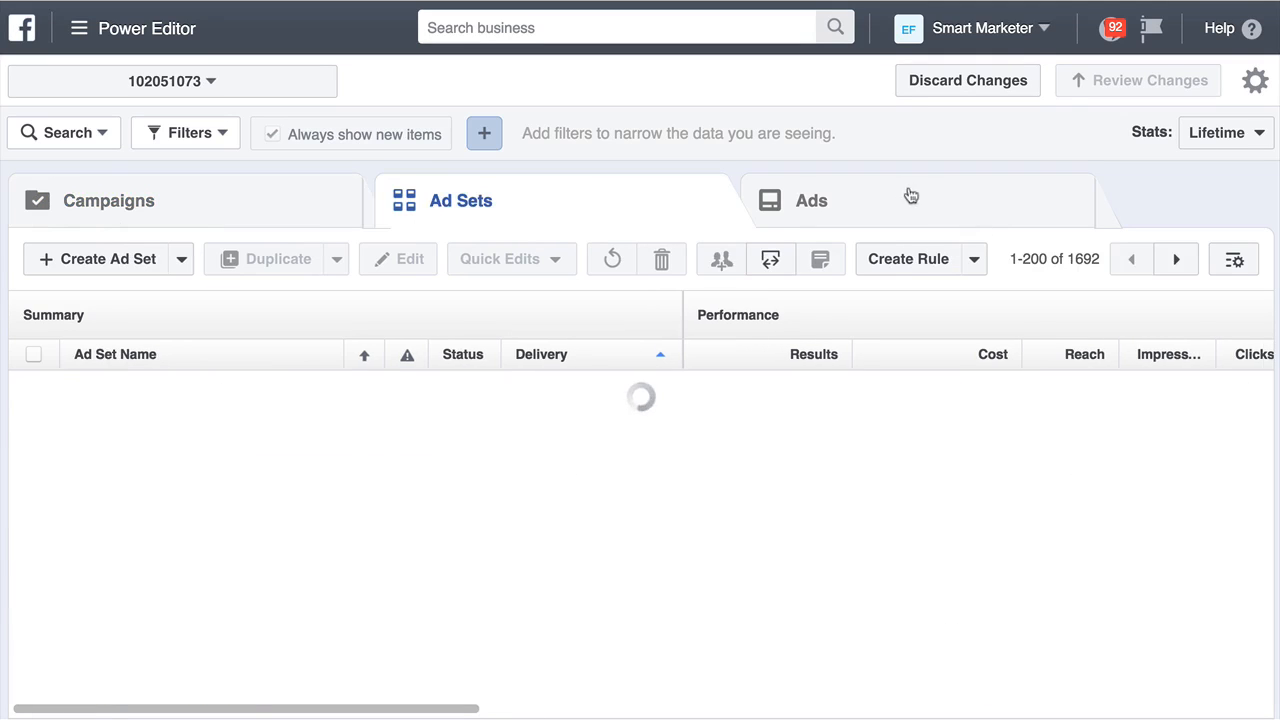
left_click(900, 198)
left_click(196, 216)
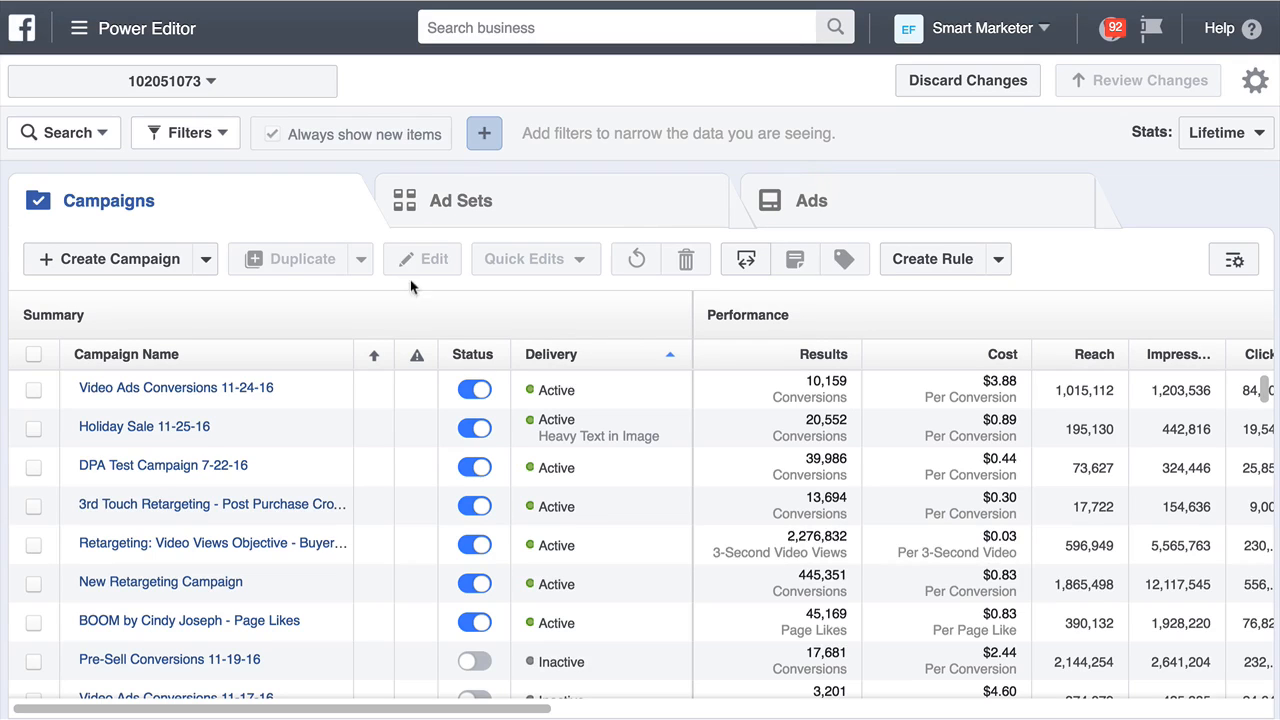
Start a new campaign with the objective "Increase conversions on your website"
left_click(120, 262)
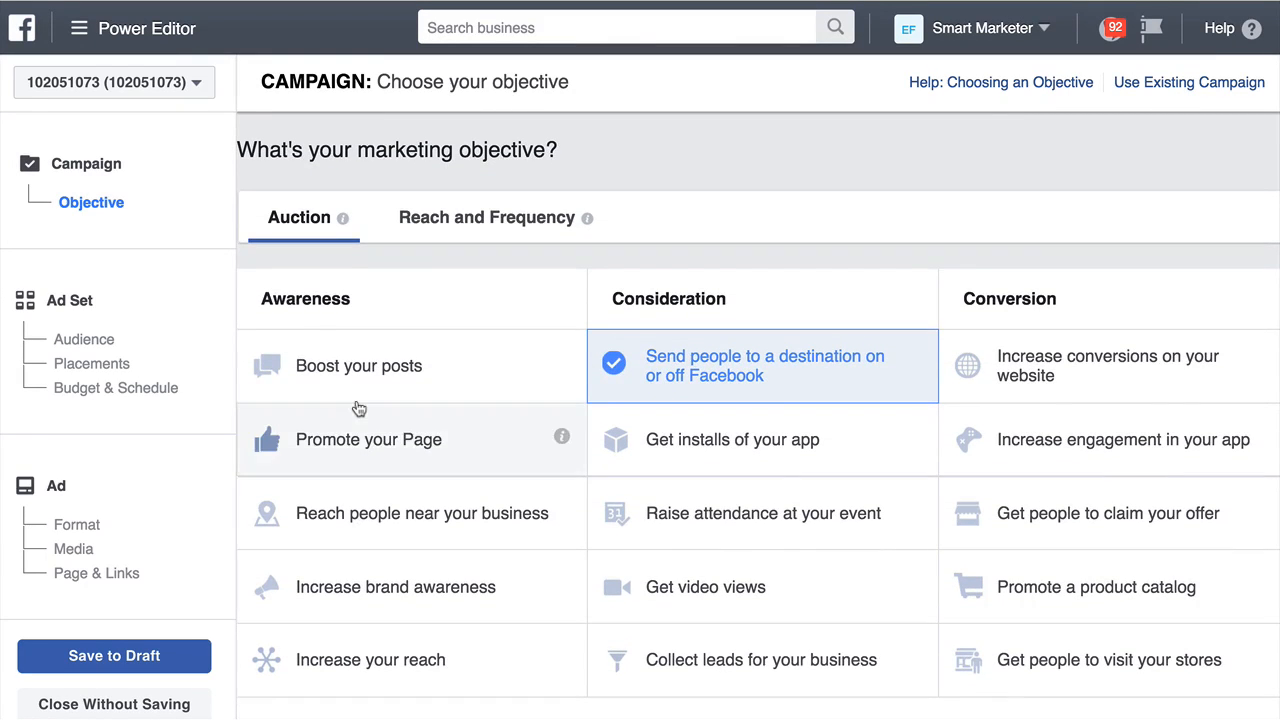
scroll(357, 406, "down", 2)
scroll(357, 408, "up", 2)
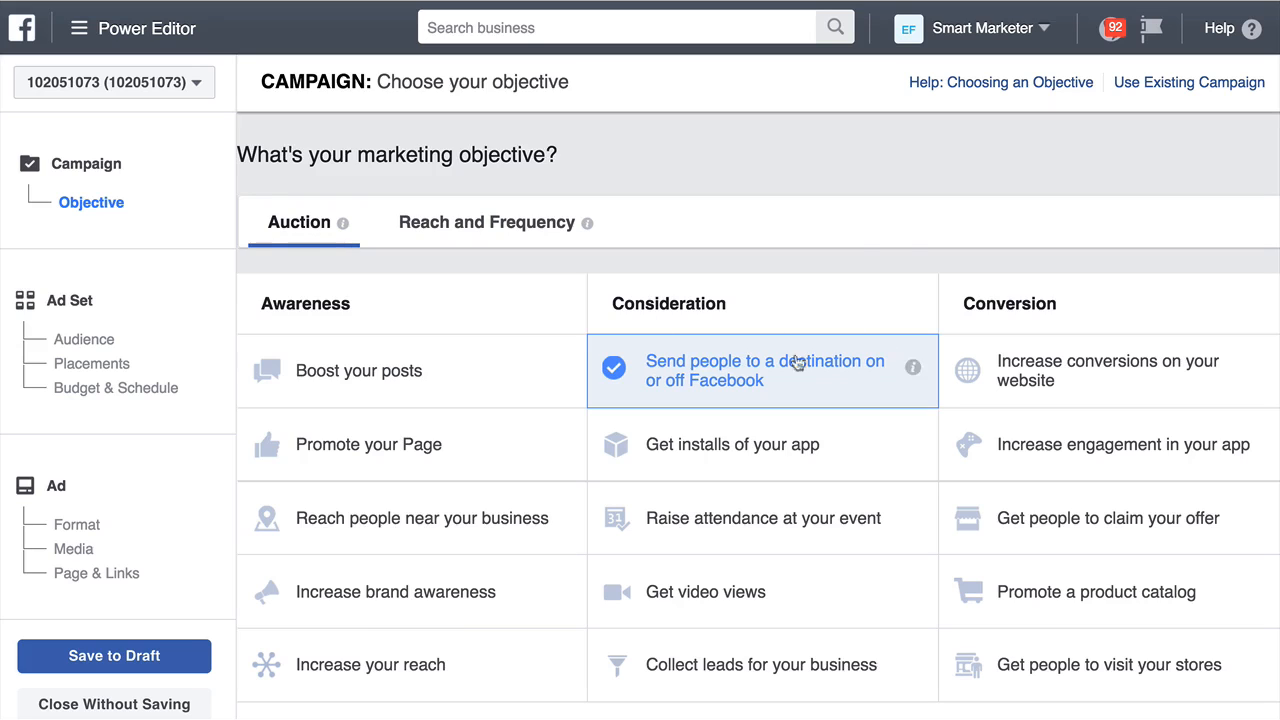
left_click(1088, 392)
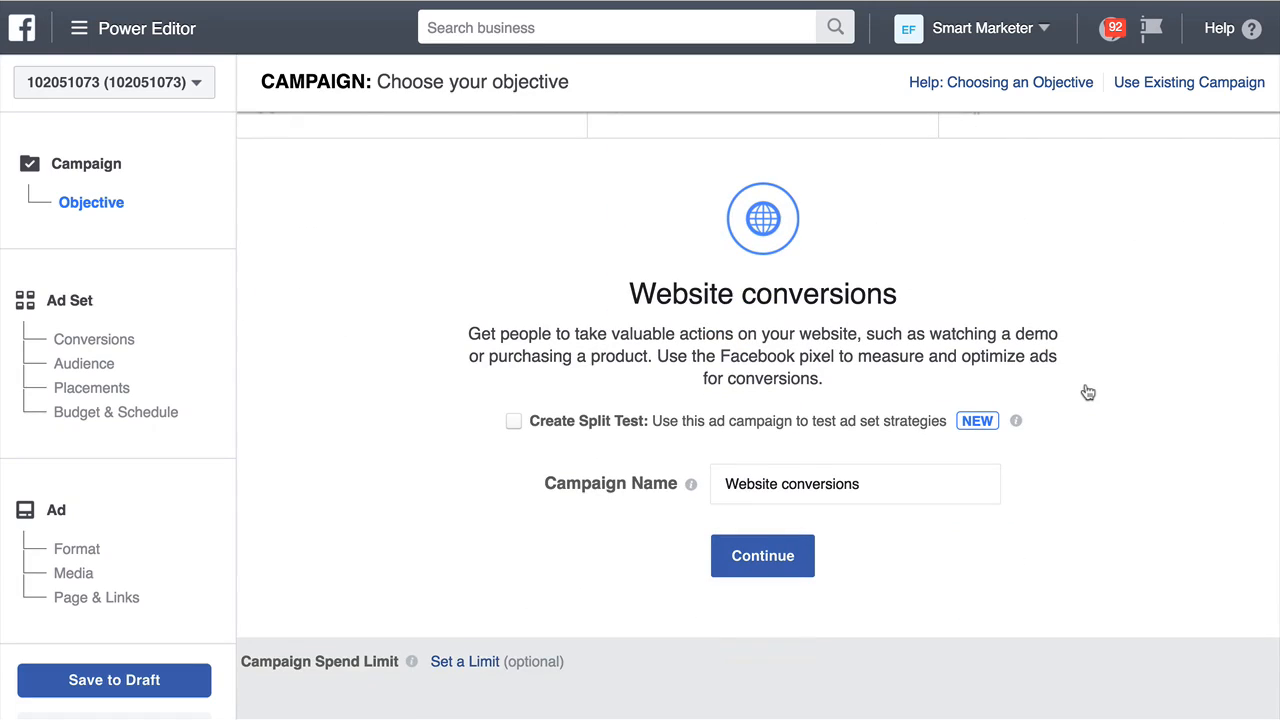
scroll(1088, 392, "up", 5)
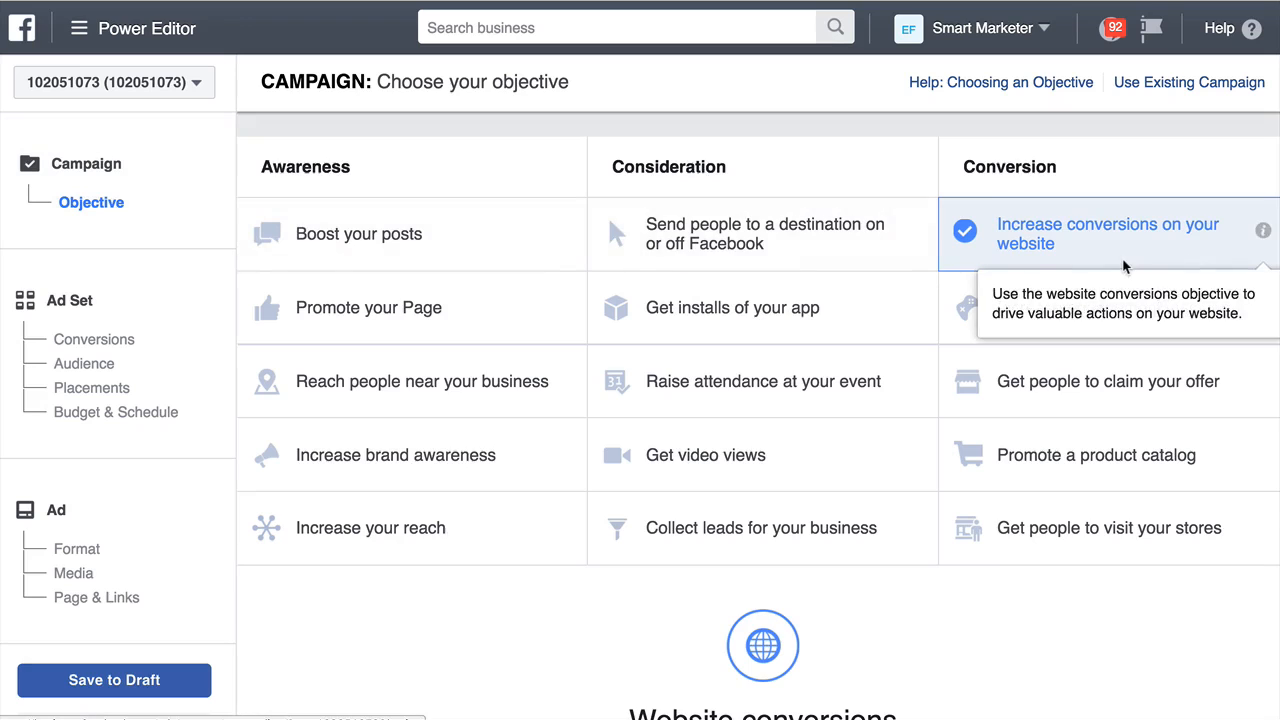
Name the campaign "Video Ads Test 1" and continue to the ad set settings
scroll(957, 360, "down", 5)
triple_click(808, 489)
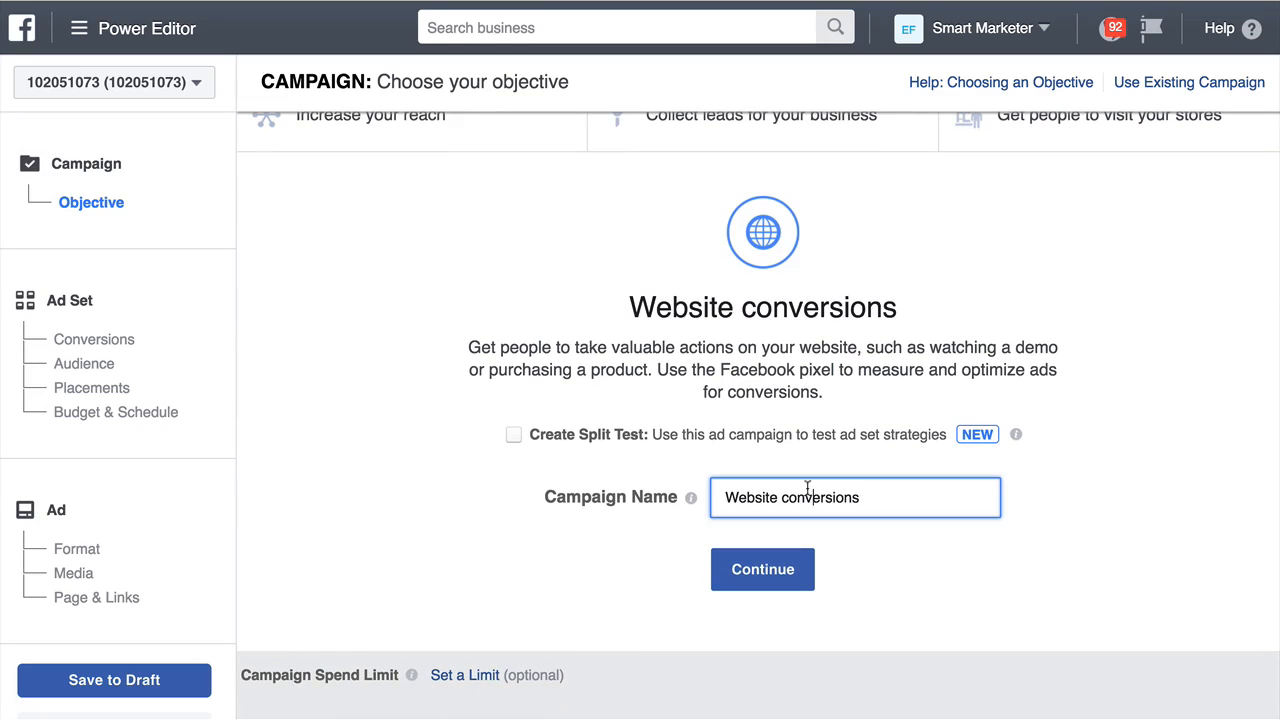
type("Video Ads Test 1")
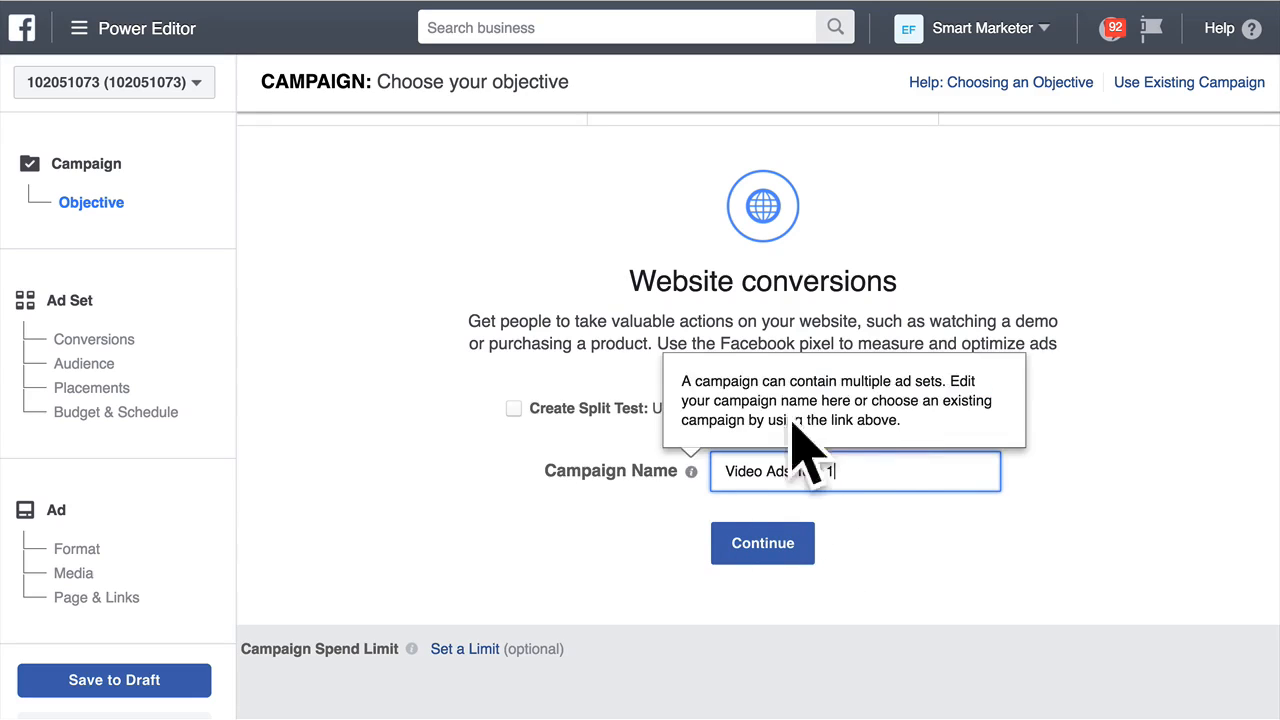
left_click(793, 543)
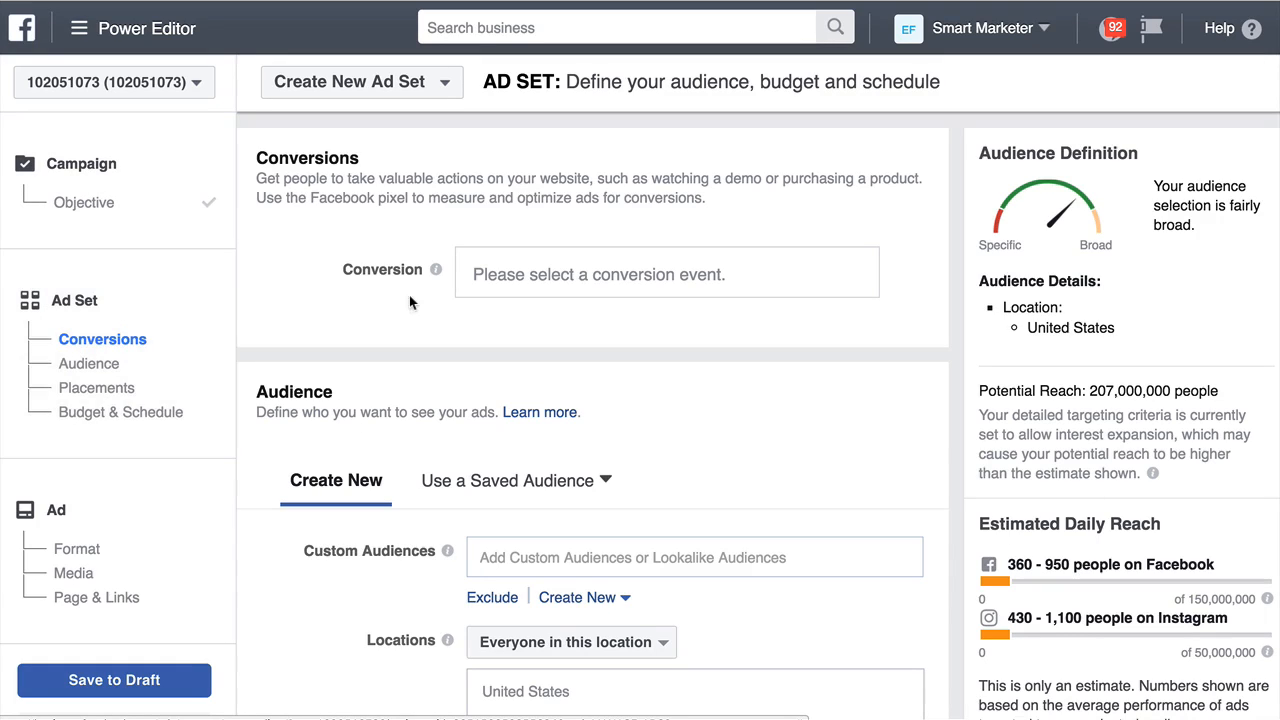
Set the ad set's conversion event to Add To Cart
left_click(629, 275)
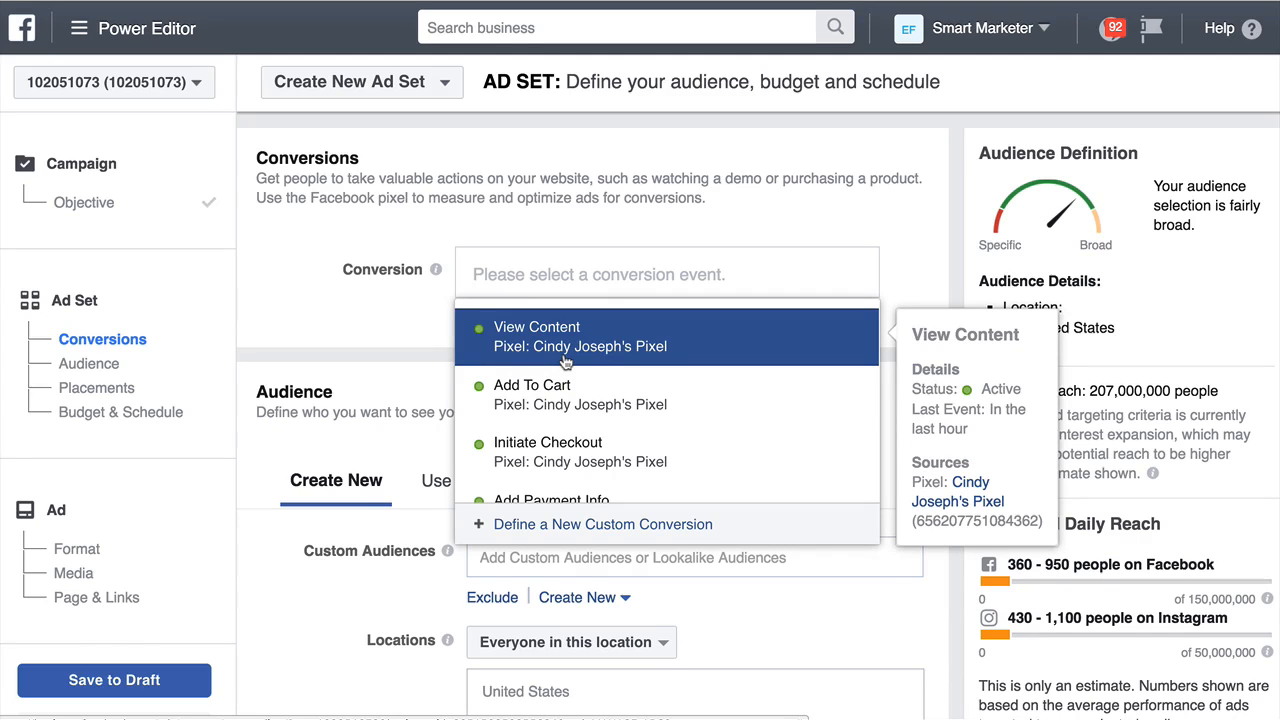
scroll(563, 390, "down", 2)
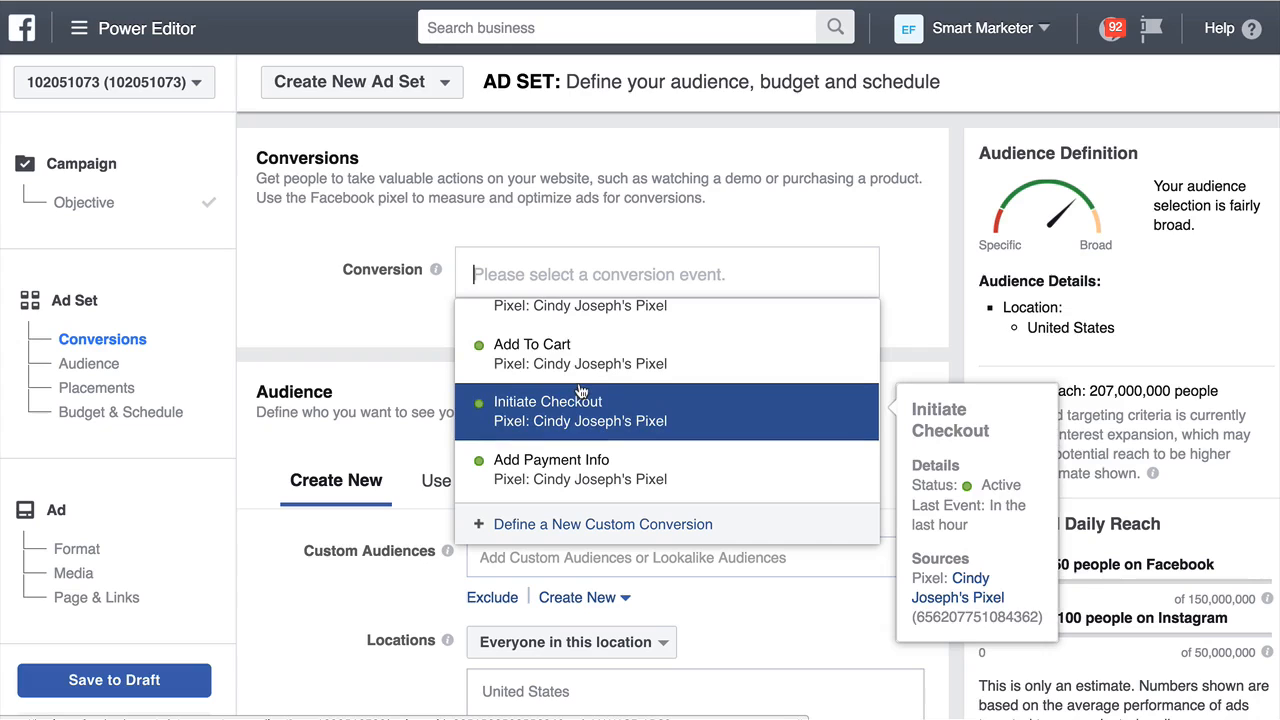
scroll(575, 418, "down", 1)
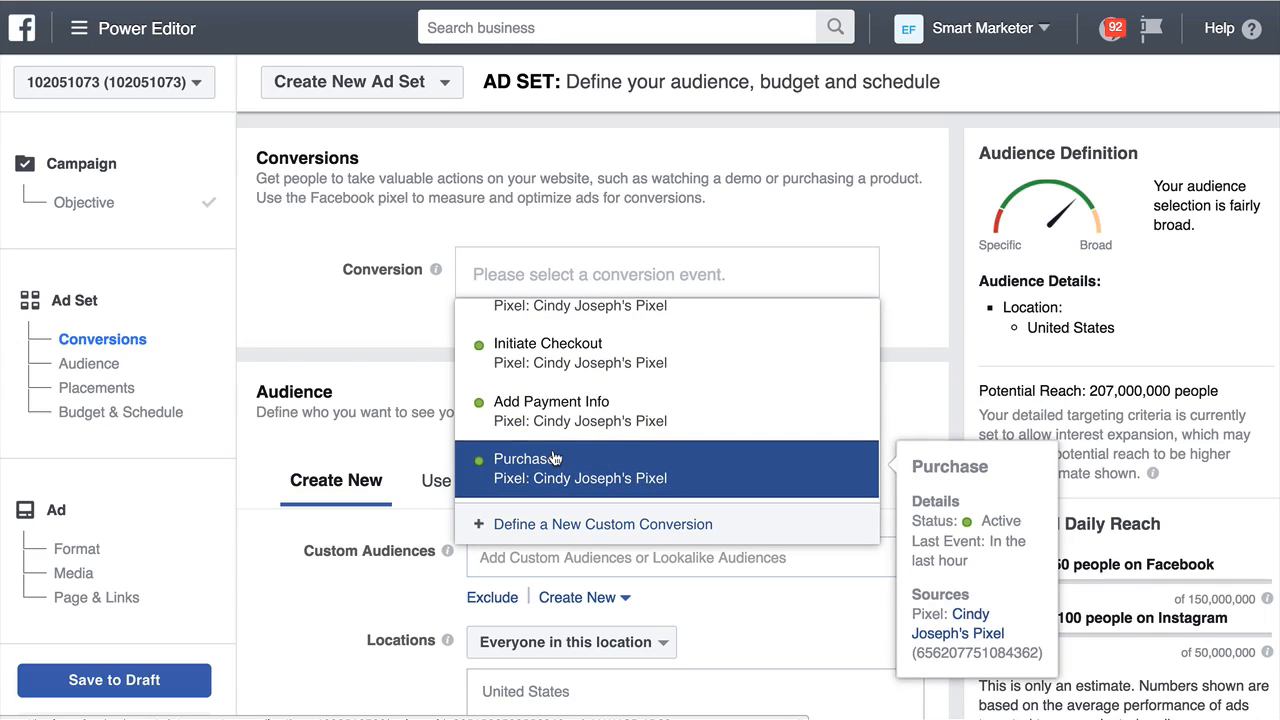
scroll(555, 458, "up", 3)
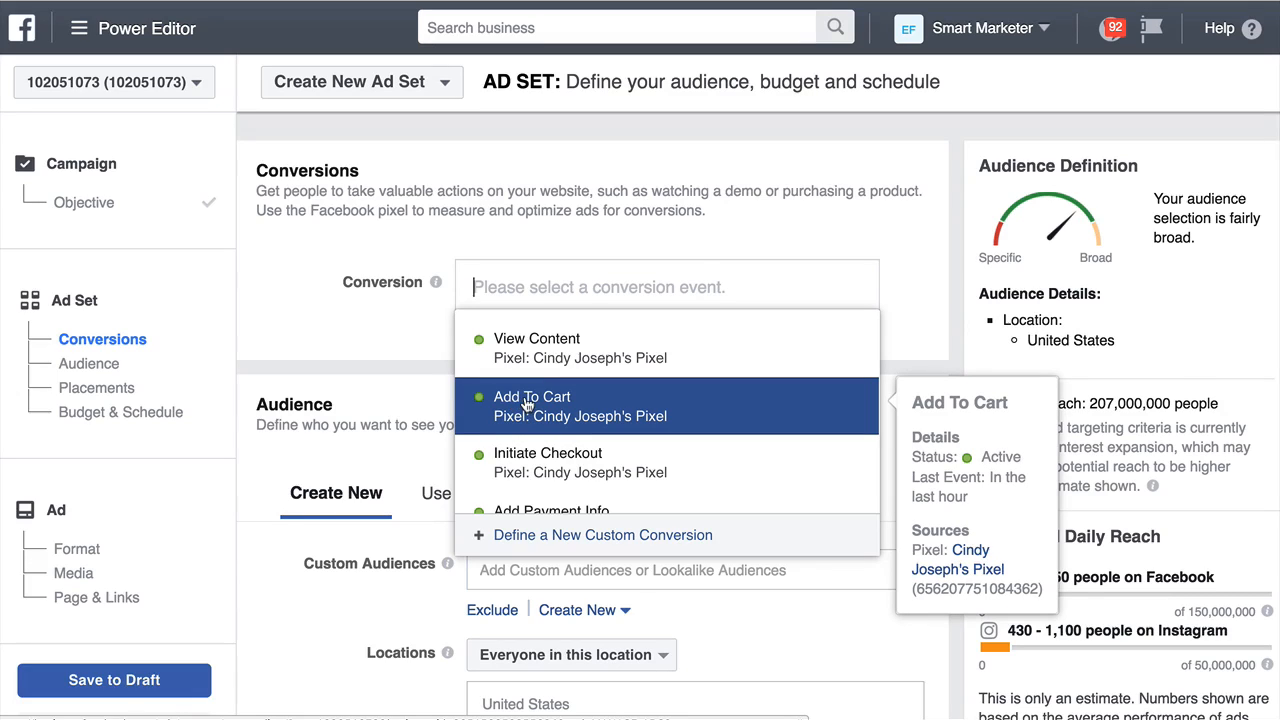
left_click(528, 404)
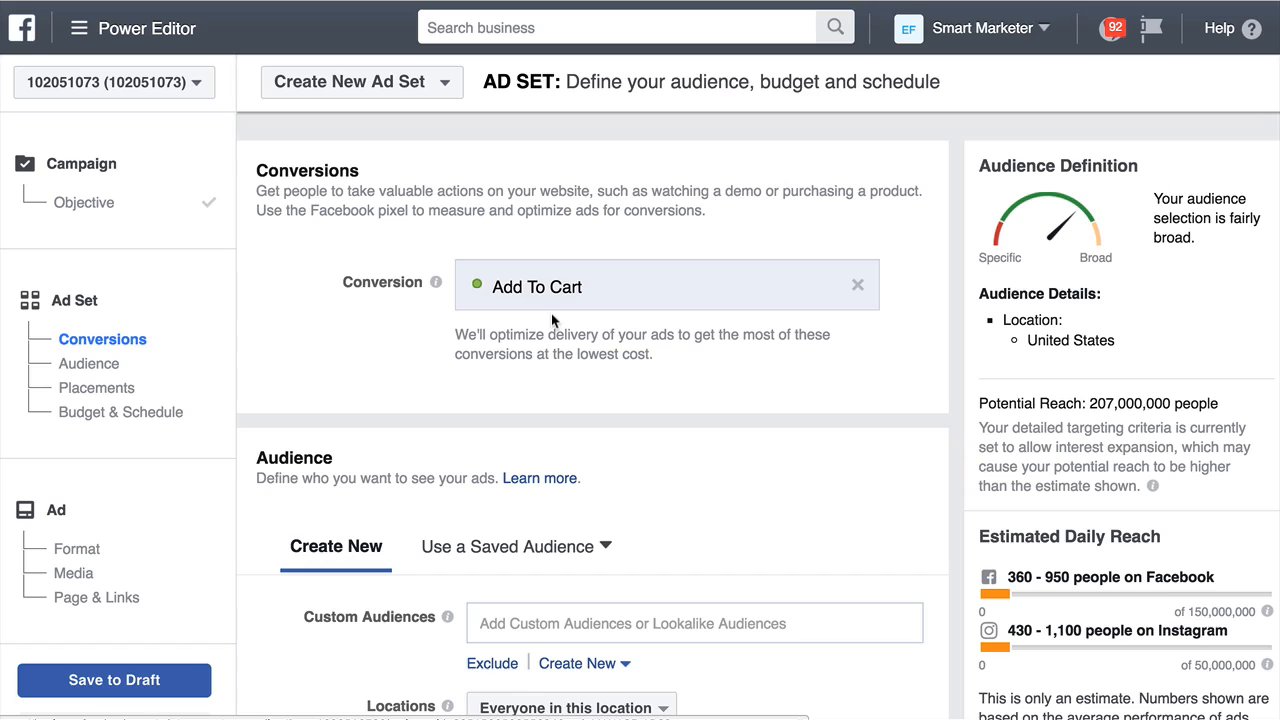
Apply the saved audience "T1-W-45+-Home-Garden" to the ad set
scroll(517, 312, "down", 5)
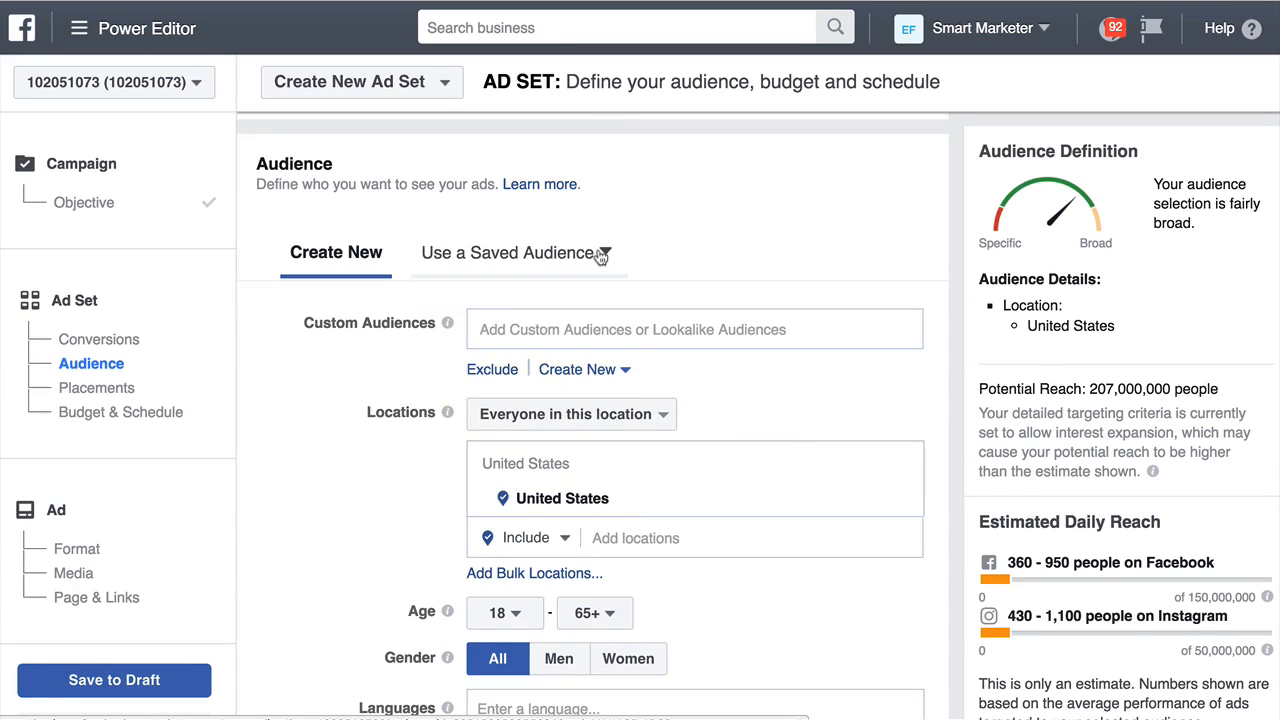
left_click(604, 254)
scroll(543, 362, "down", 2)
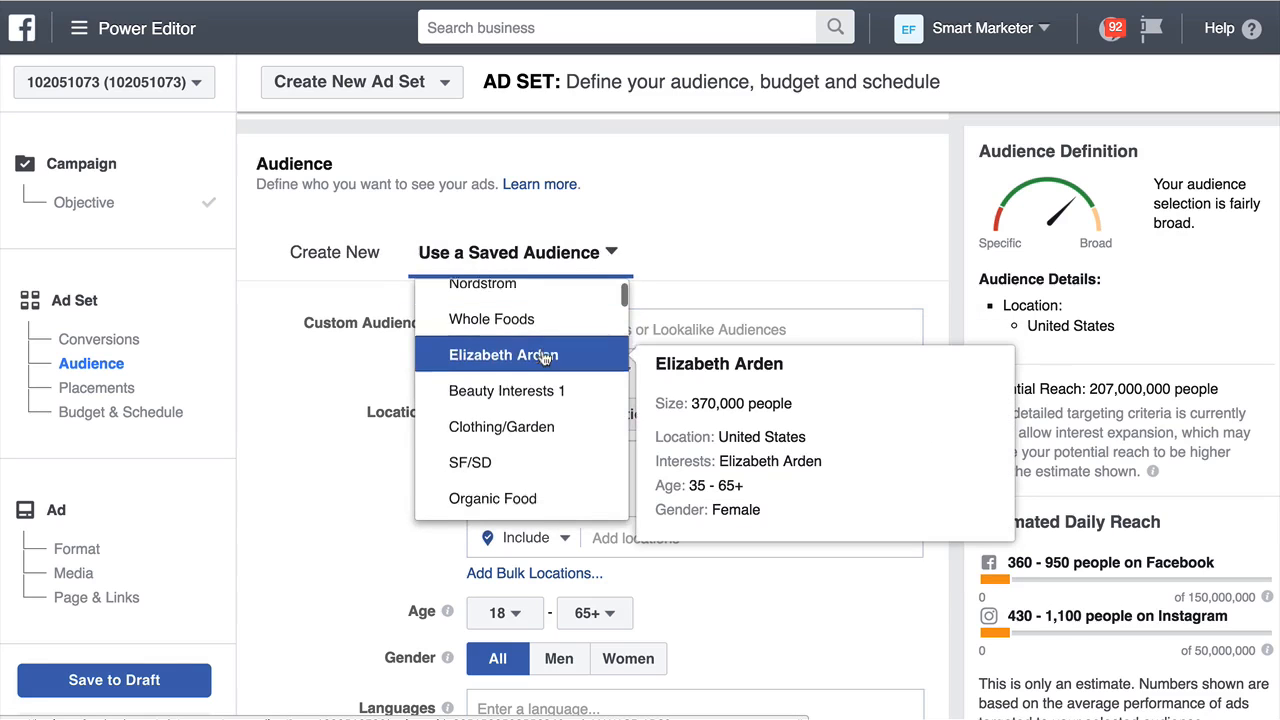
scroll(543, 358, "down", 4)
scroll(543, 358, "down", 5)
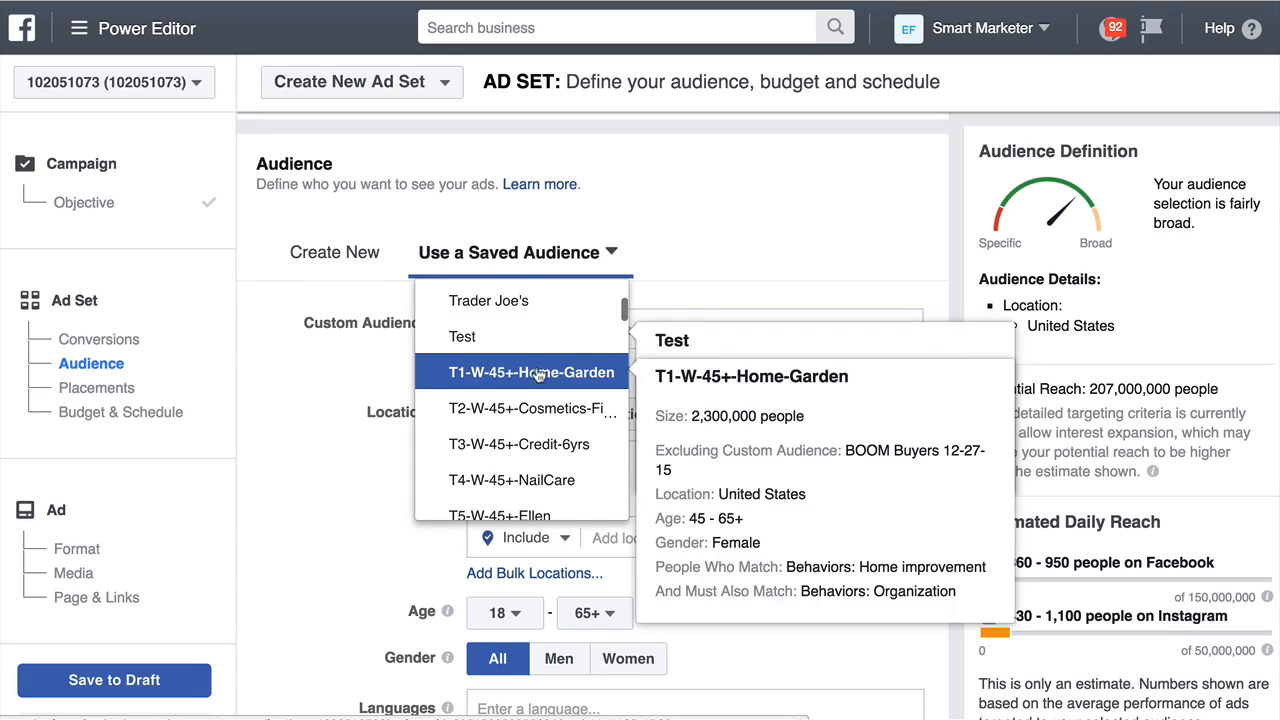
left_click(545, 372)
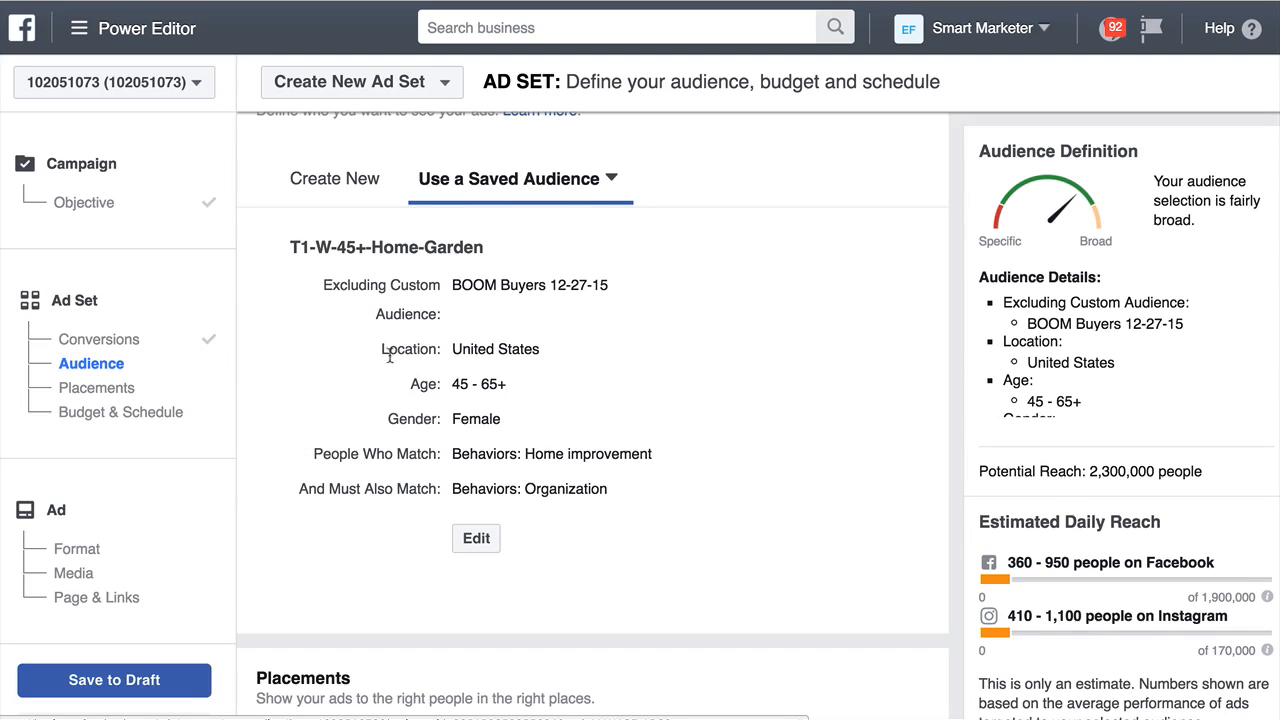
Review the selected audience's location, matching behaviors and potential reach
left_click_drag(380, 351, 566, 350)
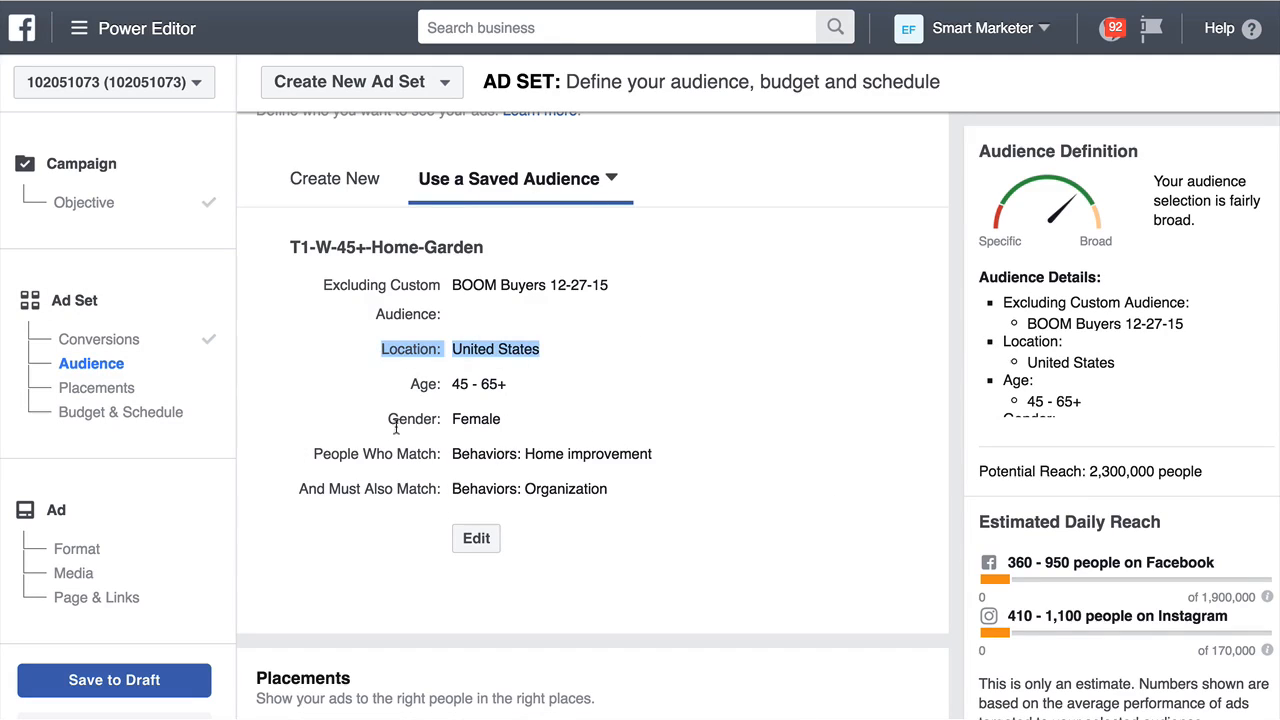
left_click_drag(378, 453, 652, 494)
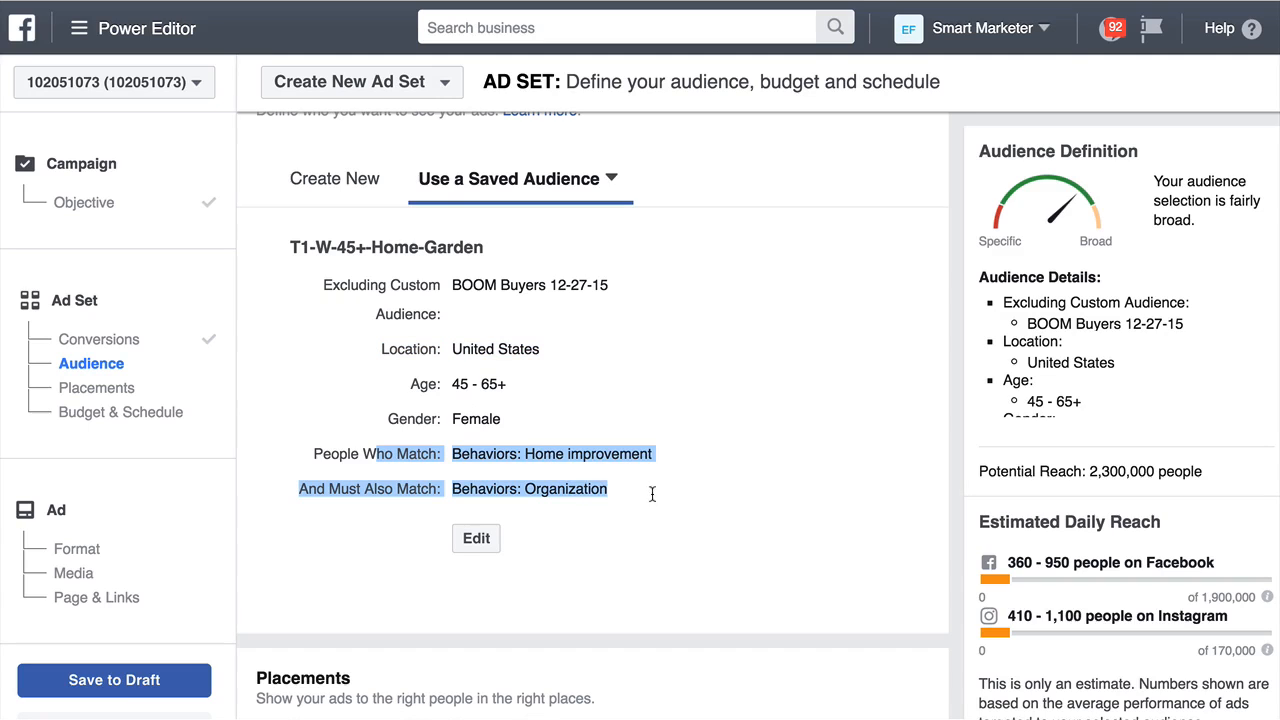
scroll(1140, 323, "down", 1)
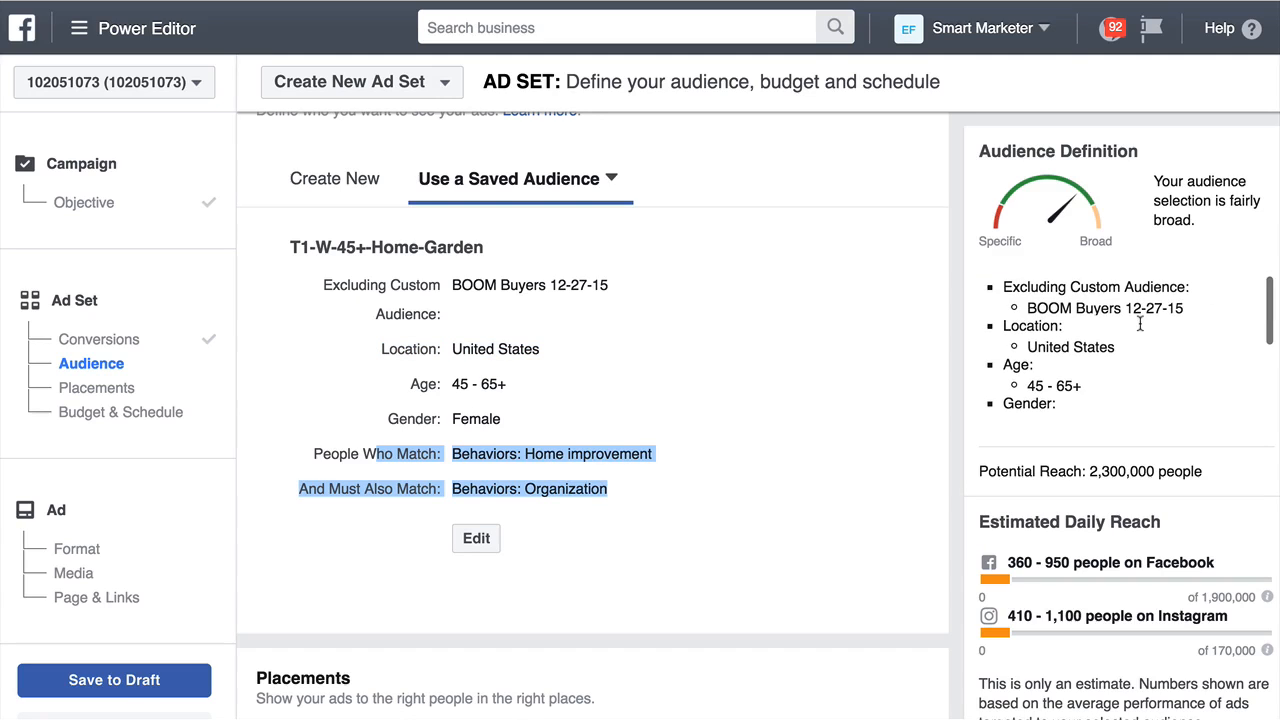
scroll(1140, 440, "up", 1)
left_click_drag(1089, 471, 1208, 467)
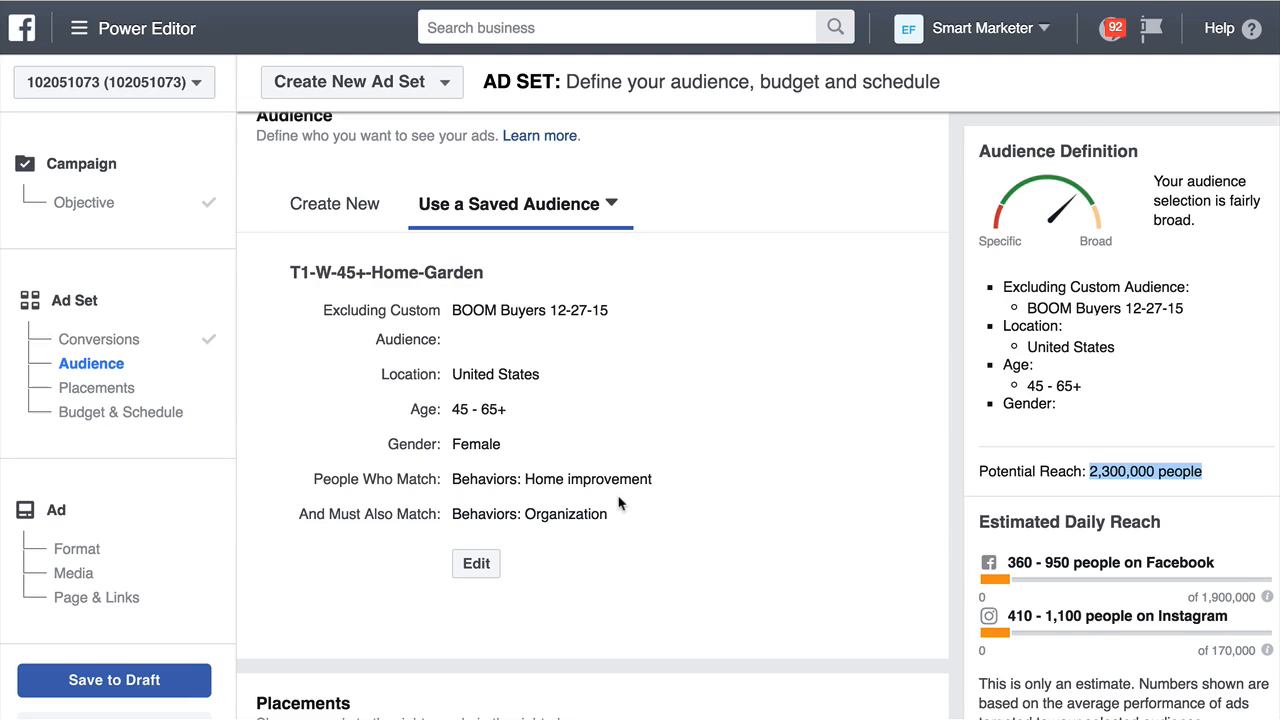
scroll(618, 502, "down", 3)
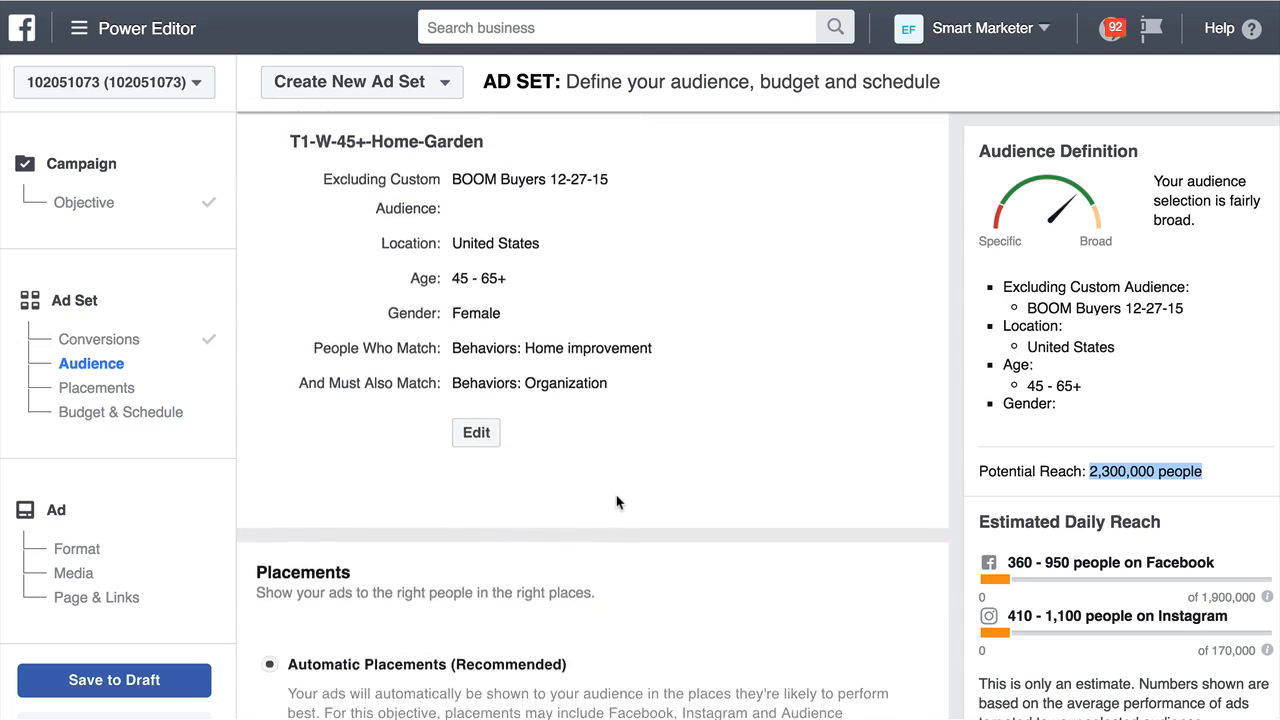
scroll(617, 501, "down", 2)
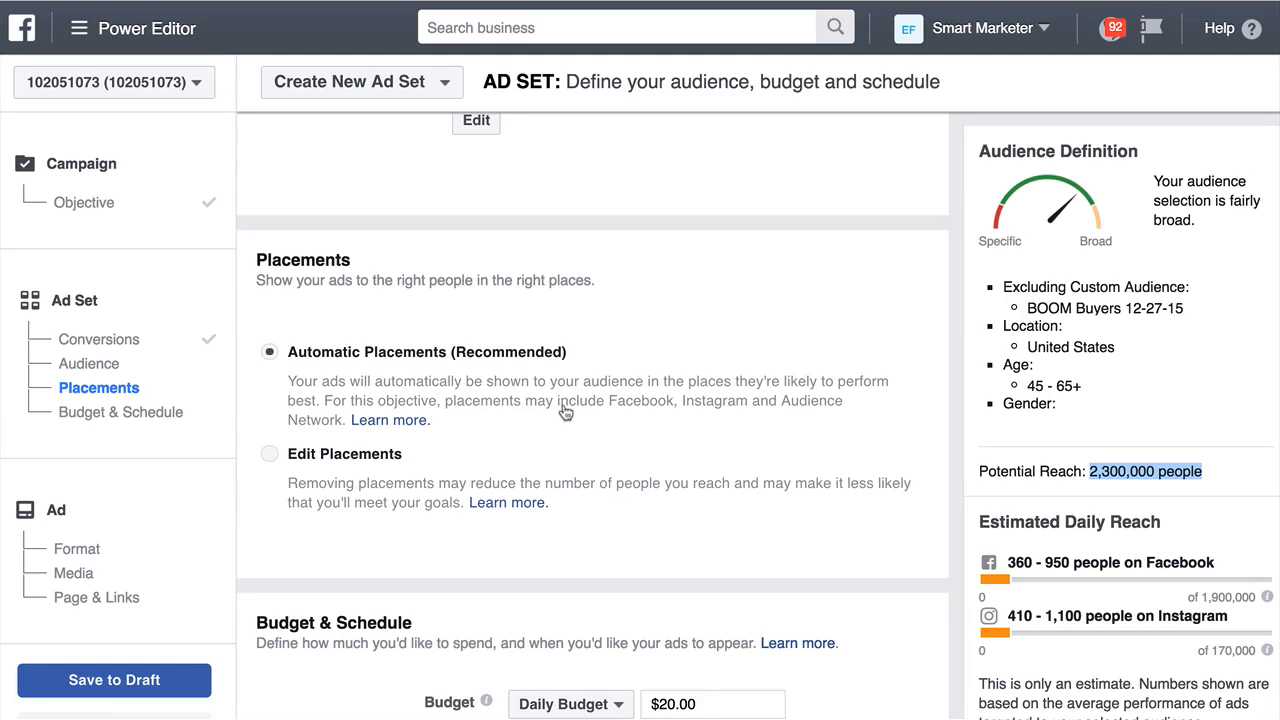
scroll(565, 413, "up", 5)
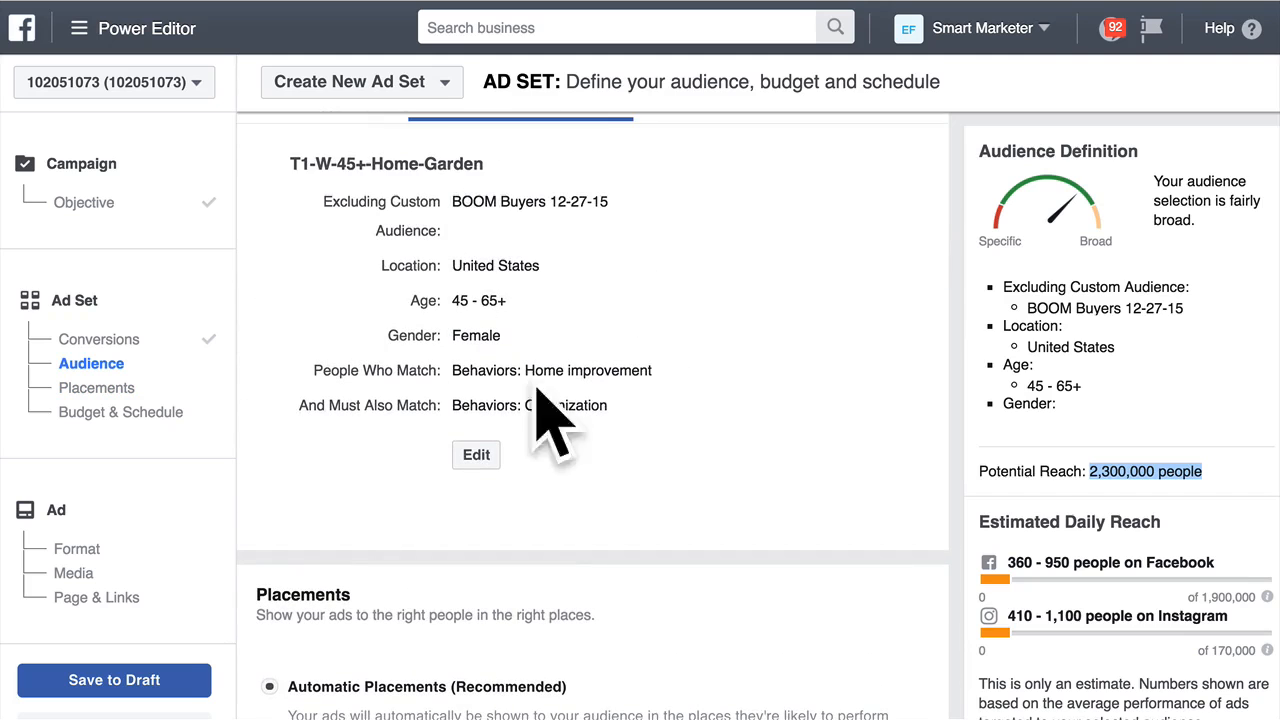
Choose Edit Placements for the ad set and exclude the Audience Network and Instagram platforms
scroll(537, 390, "down", 4)
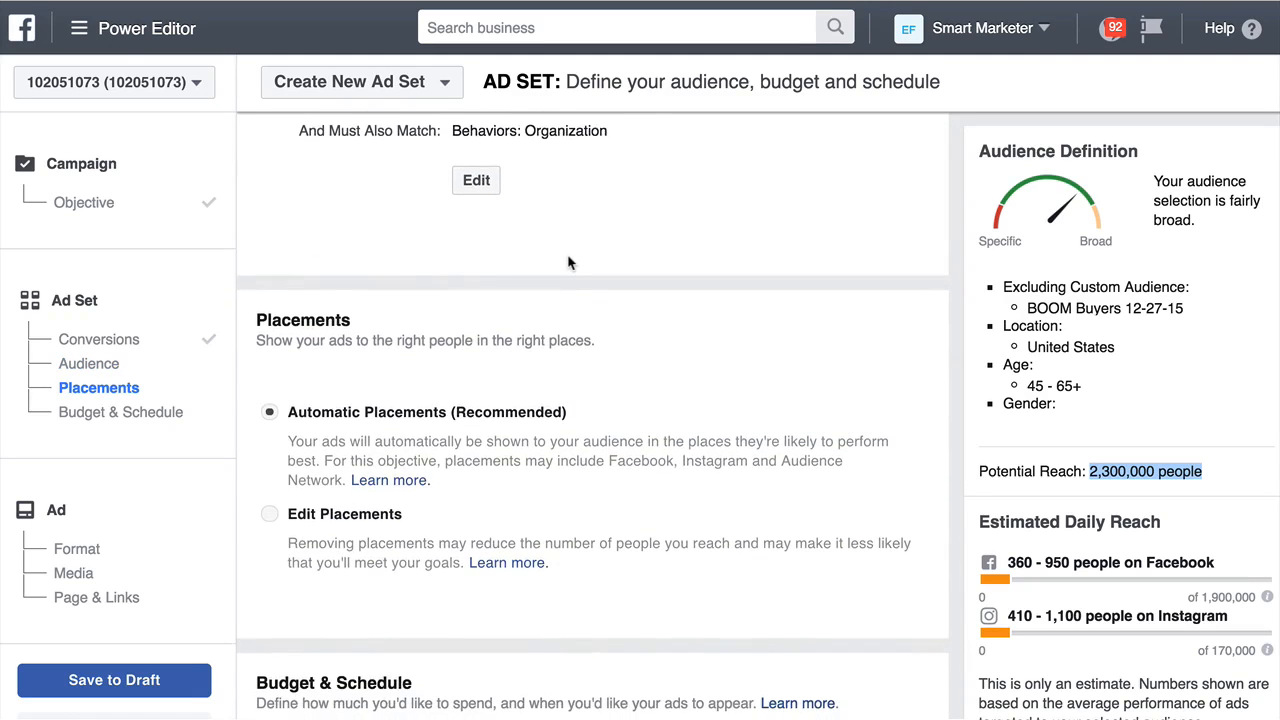
scroll(568, 262, "down", 1)
scroll(519, 352, "down", 1)
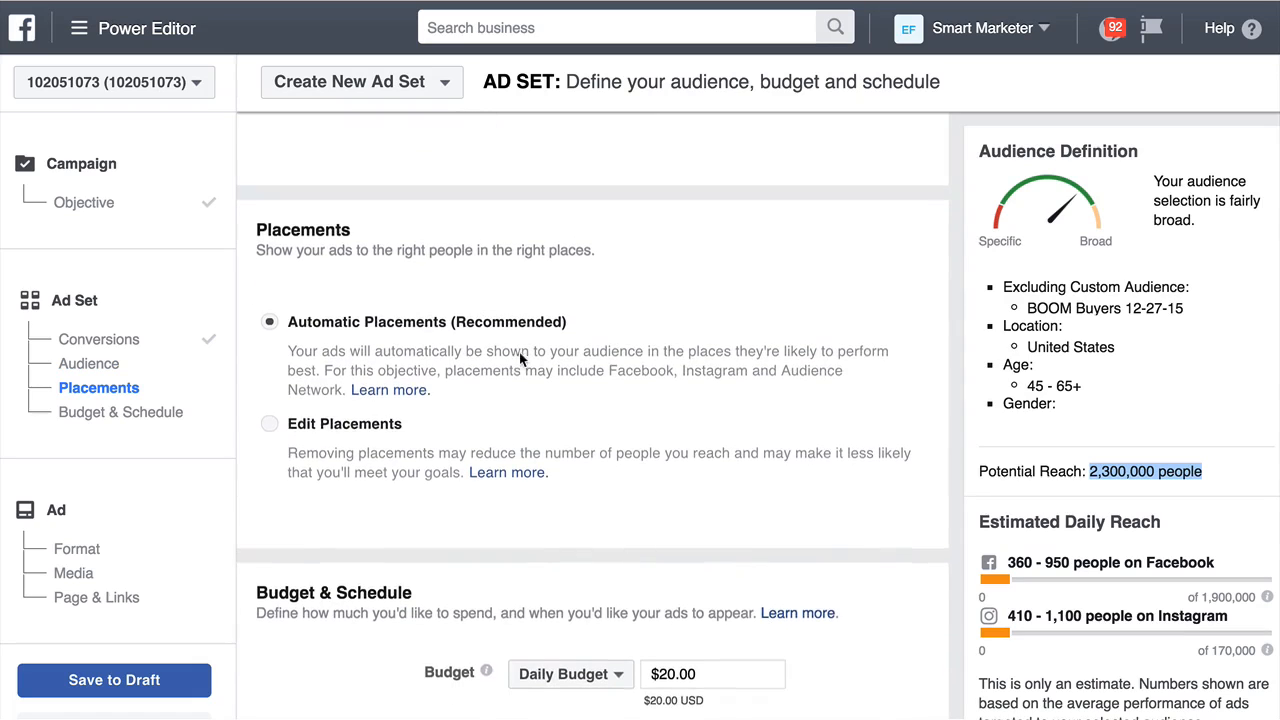
left_click(313, 412)
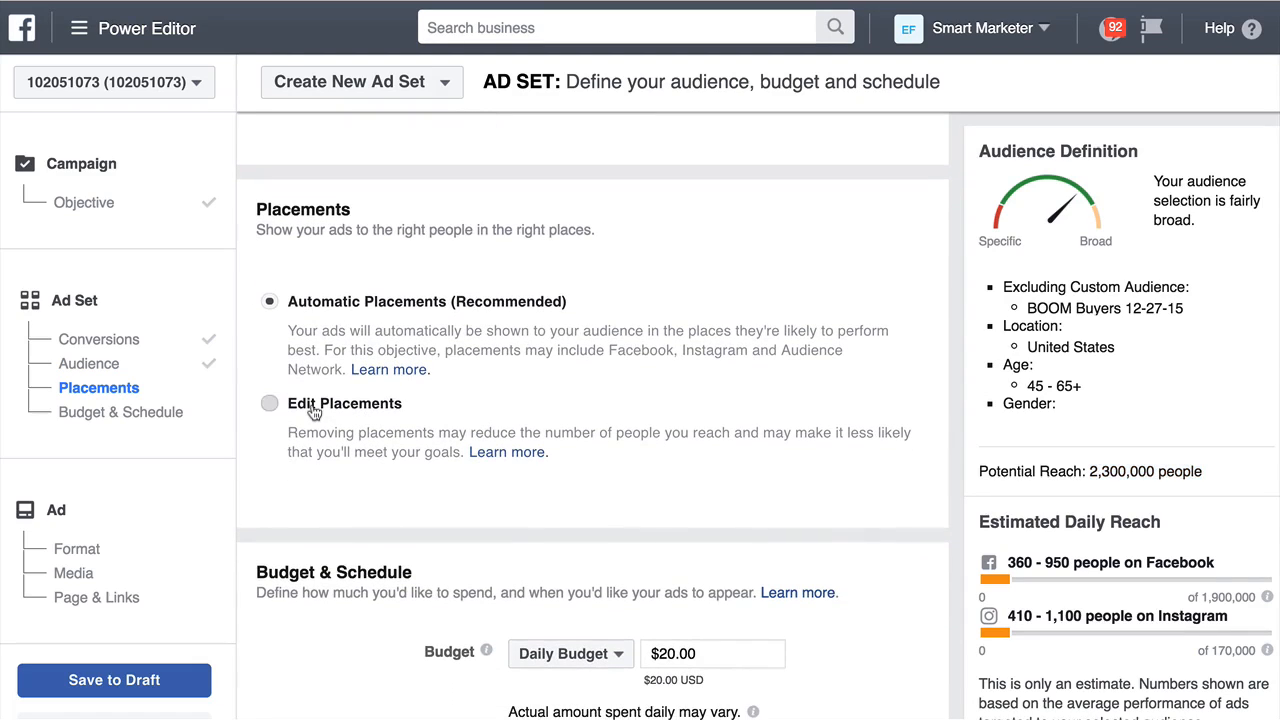
scroll(829, 499, "down", 2)
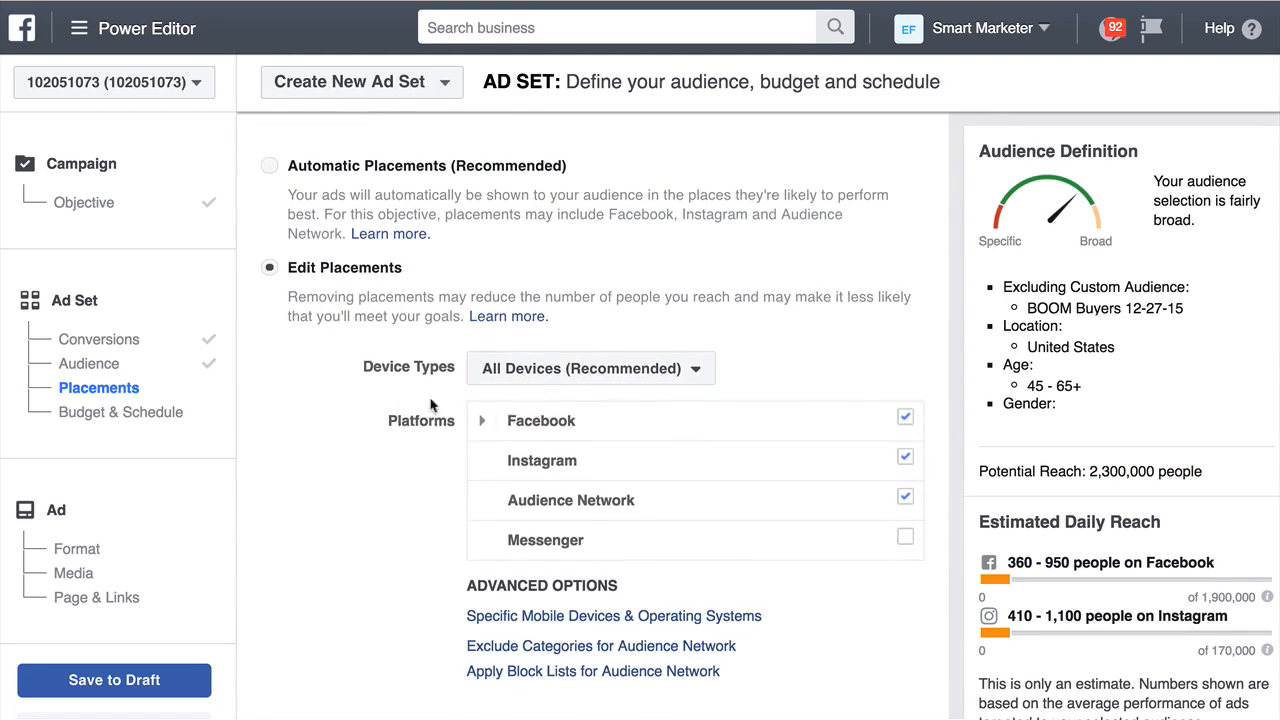
left_click(906, 497)
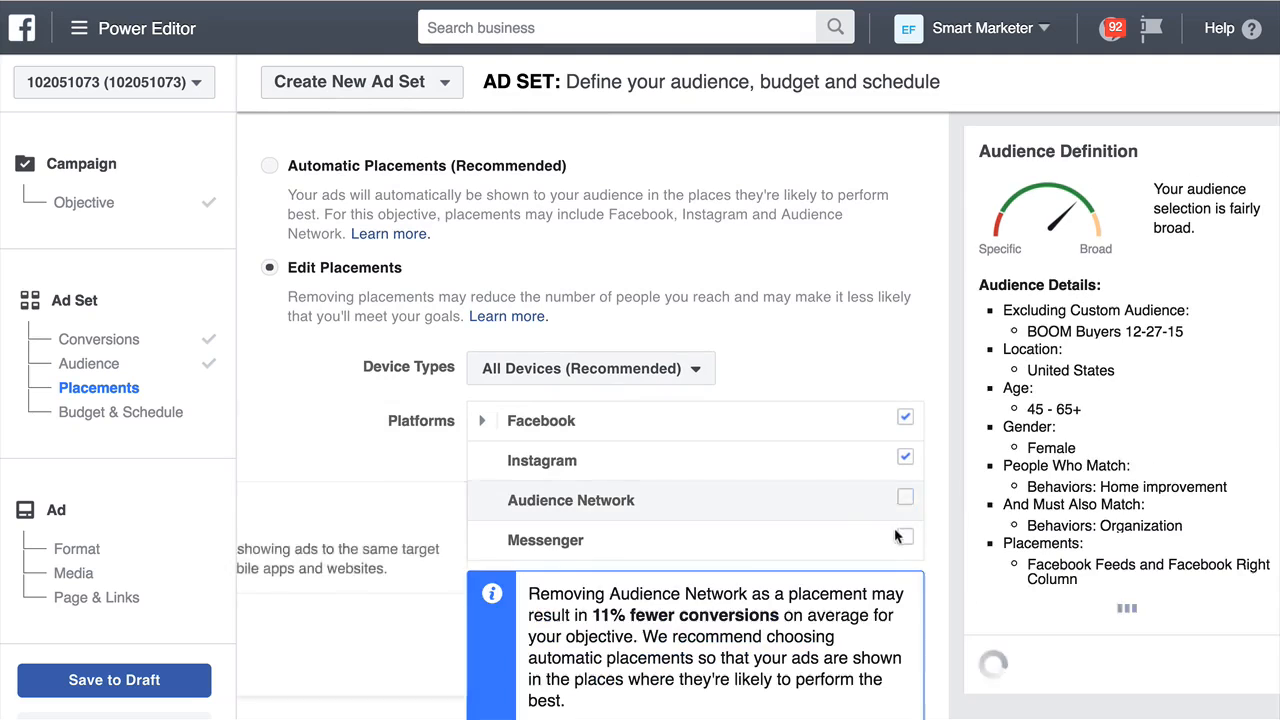
left_click(905, 457)
Remove Right Column from the Facebook placements so that only Feeds is used
left_click(481, 422)
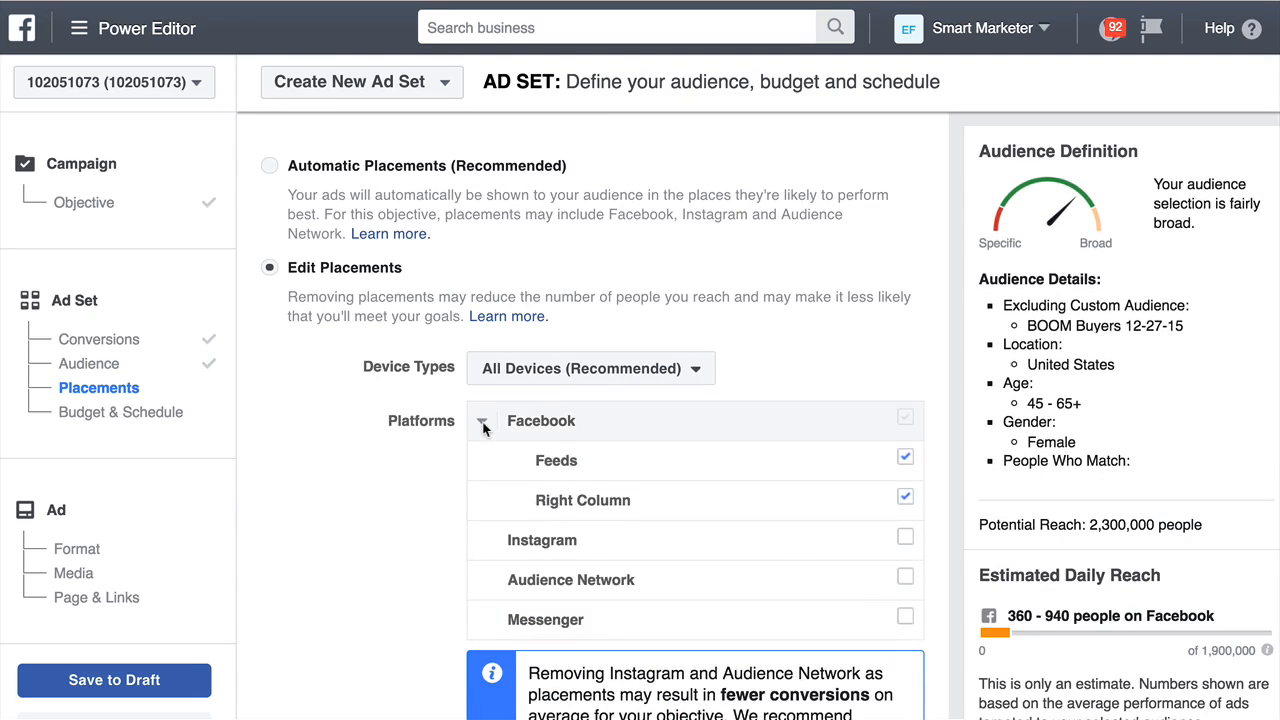
left_click(905, 491)
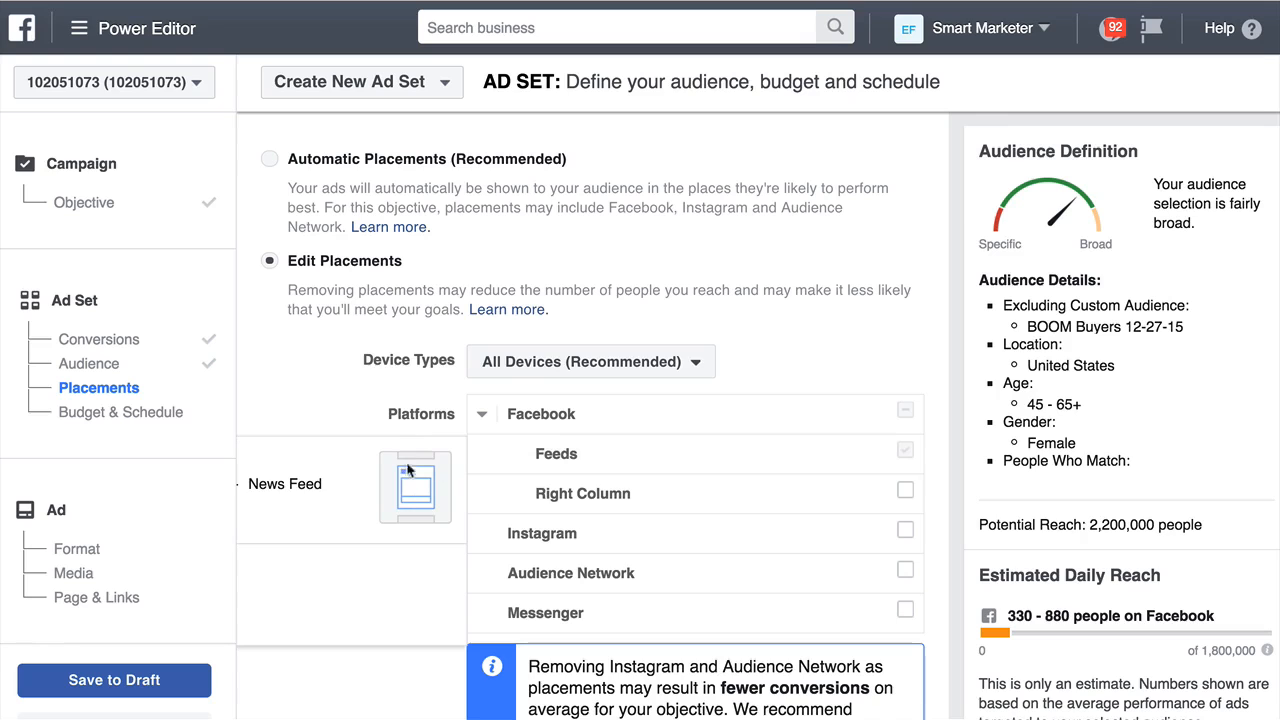
left_click(481, 413)
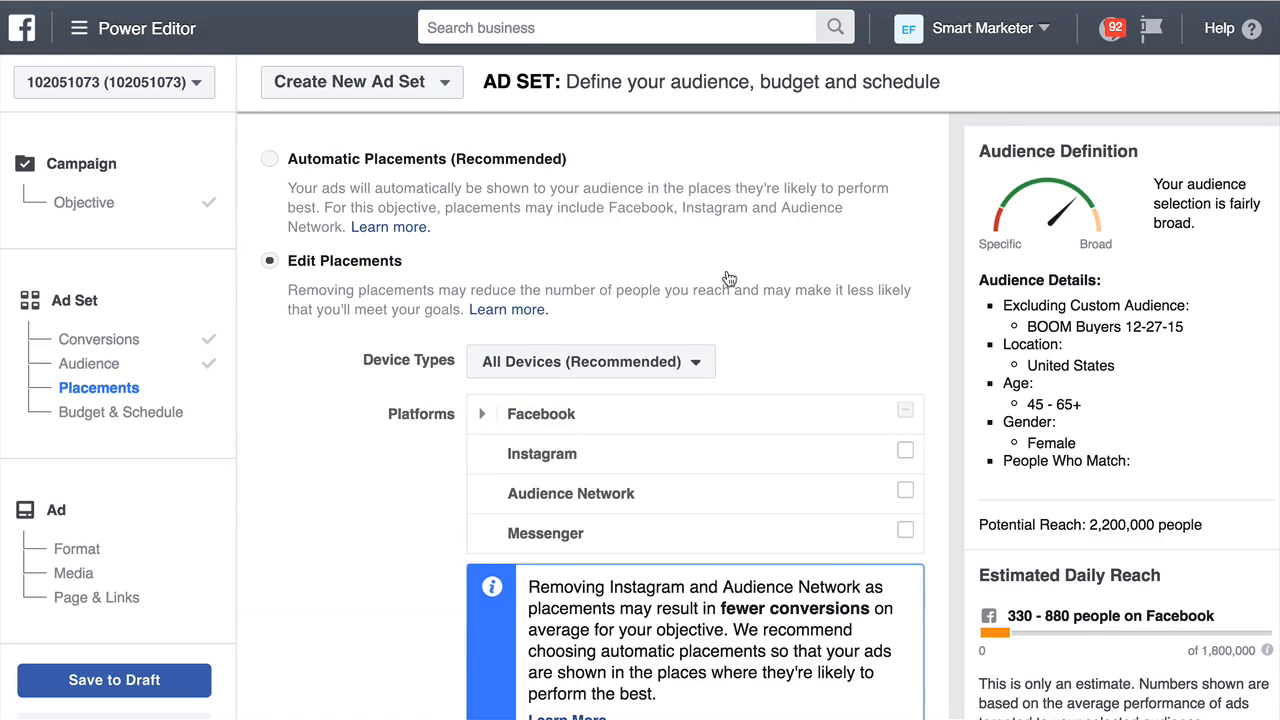
scroll(560, 410, "down", 3)
scroll(480, 417, "down", 4)
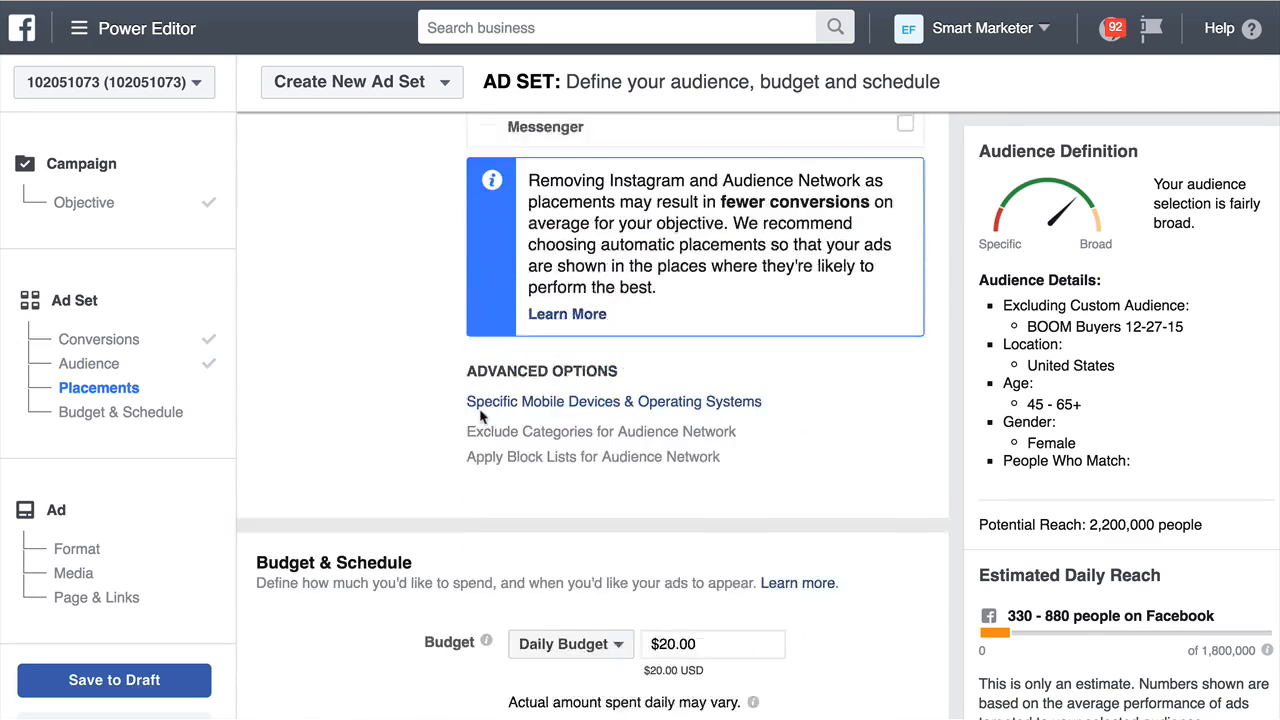
Set the ad set's daily budget to $10.00
scroll(481, 417, "down", 4)
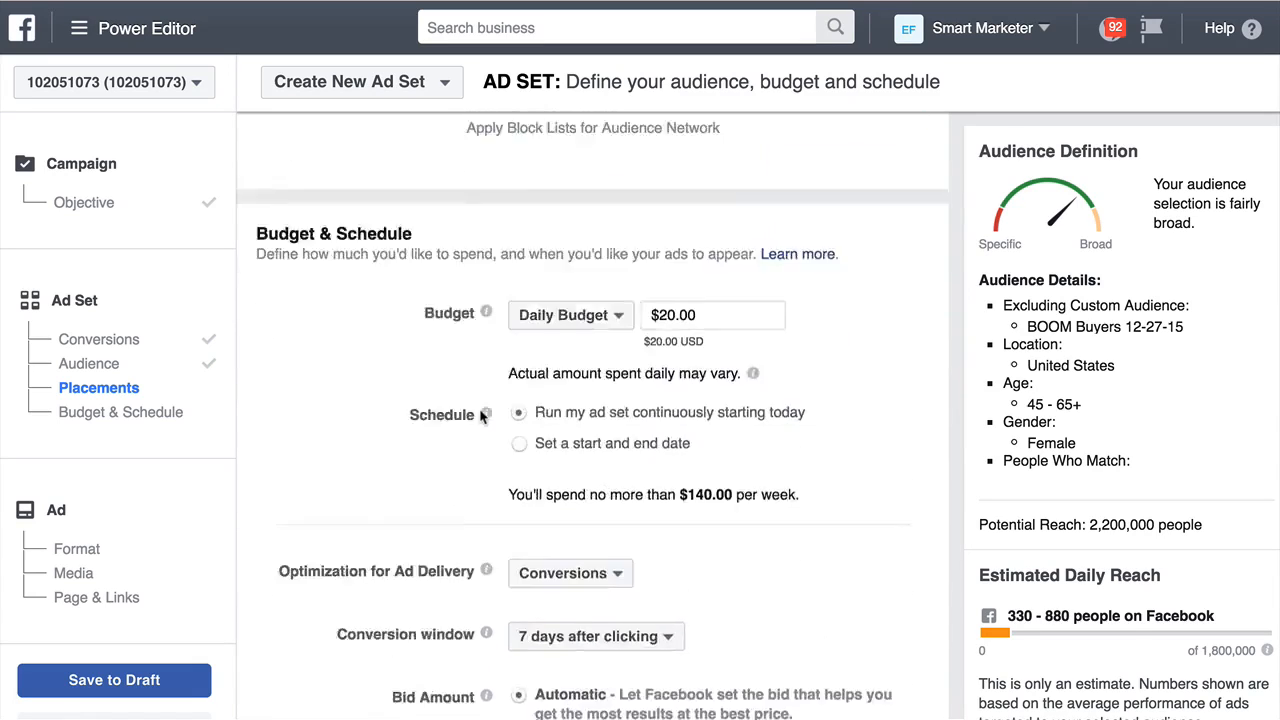
scroll(500, 400, "up", 3)
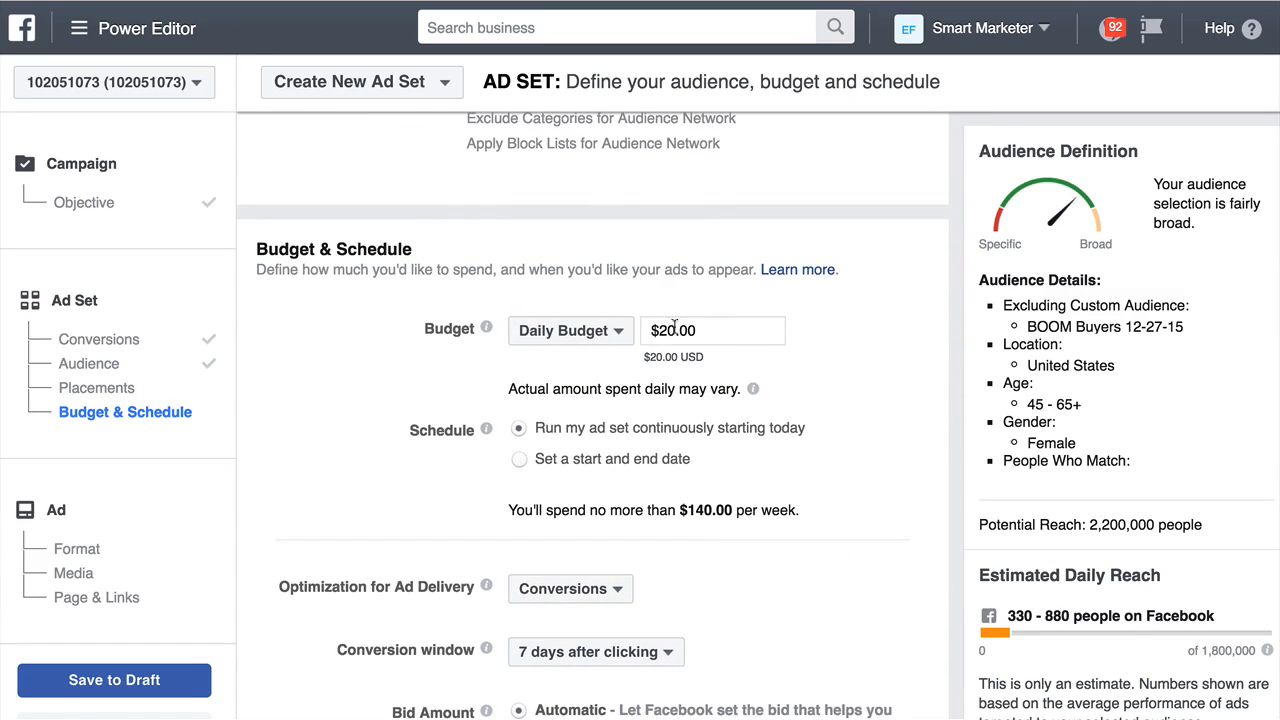
left_click(667, 330)
left_click(786, 311)
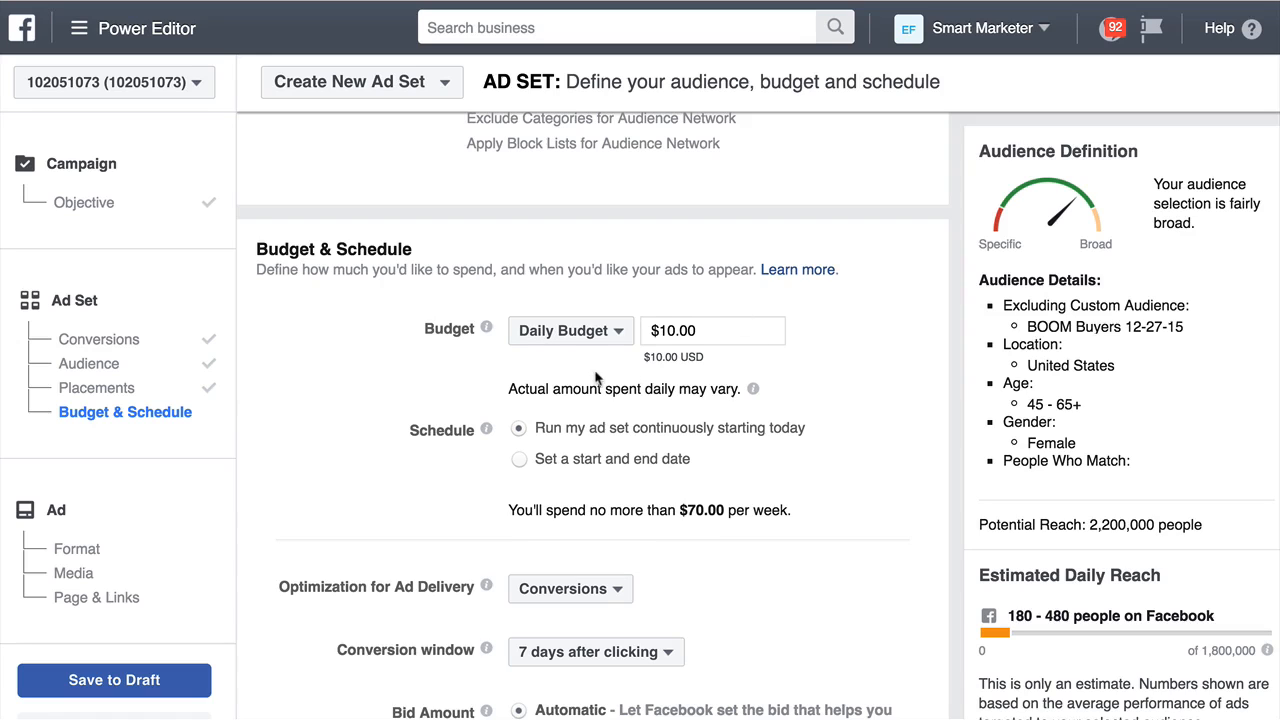
Name the ad set "T1-Video-Ads", checking the saved audience's name for reference, and continue to the ad creation stage
scroll(596, 375, "down", 2)
scroll(596, 375, "down", 1)
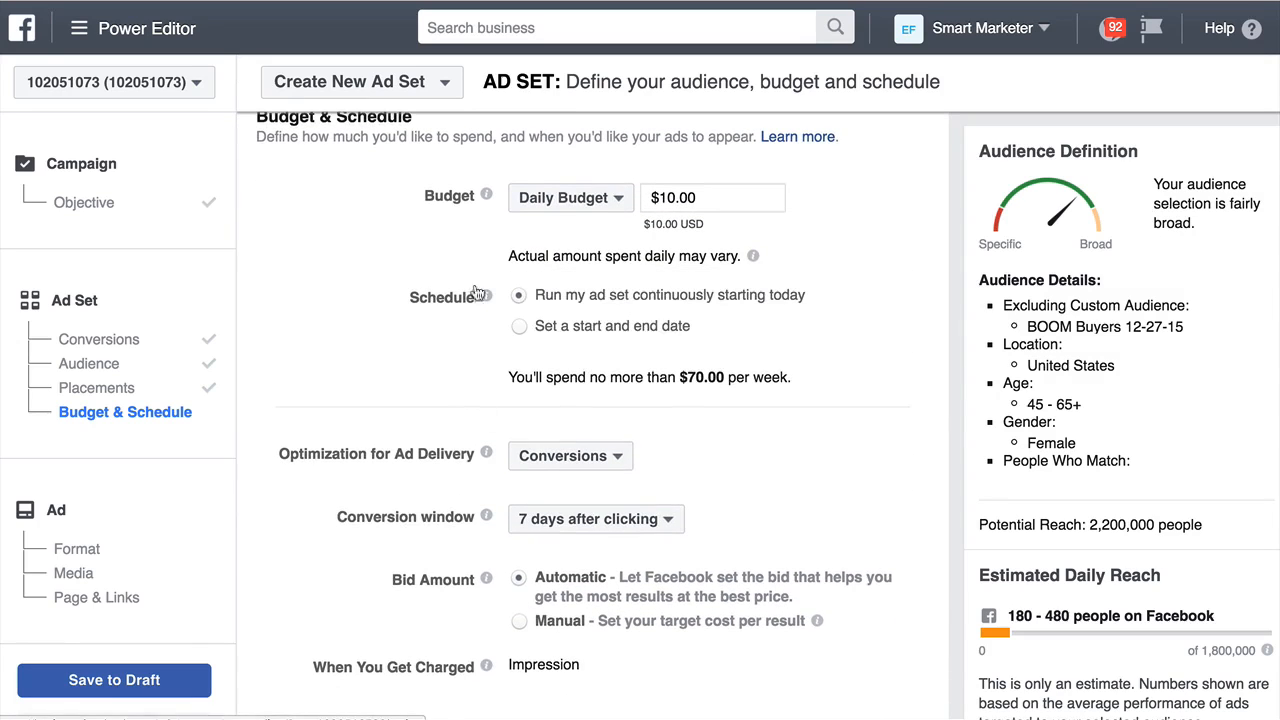
scroll(400, 415, "down", 5)
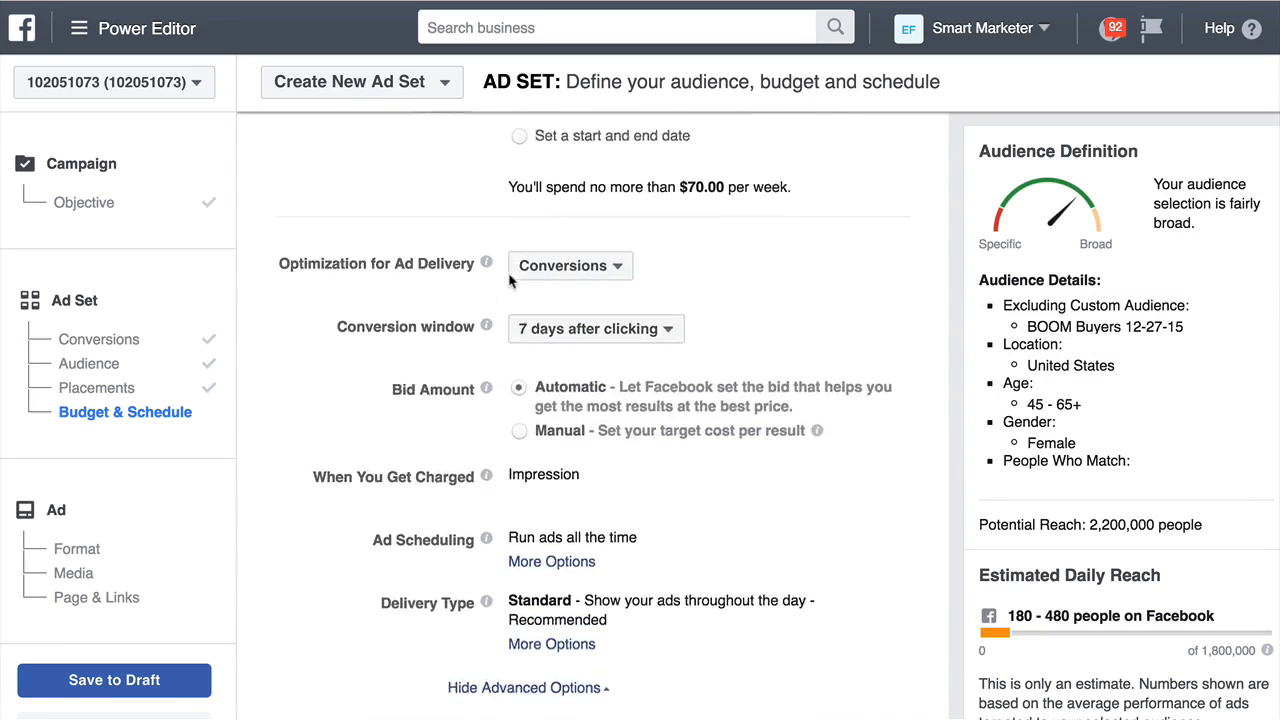
scroll(540, 218, "down", 3)
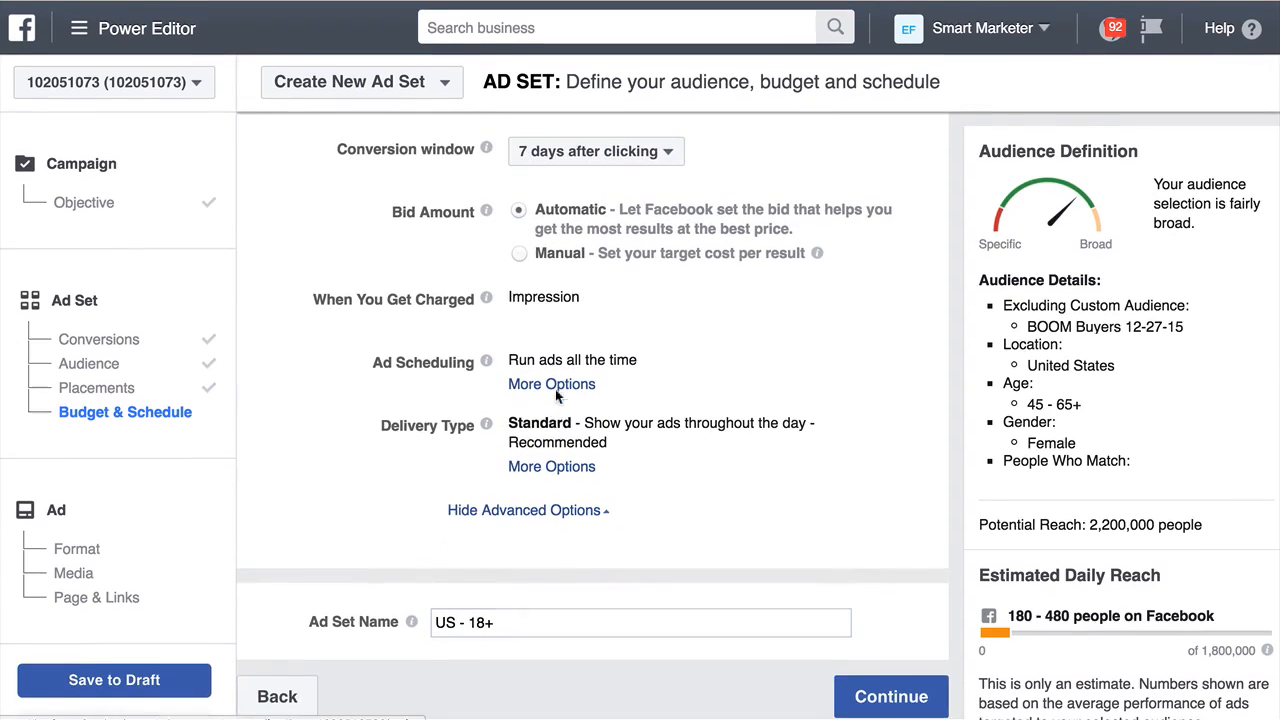
triple_click(566, 619)
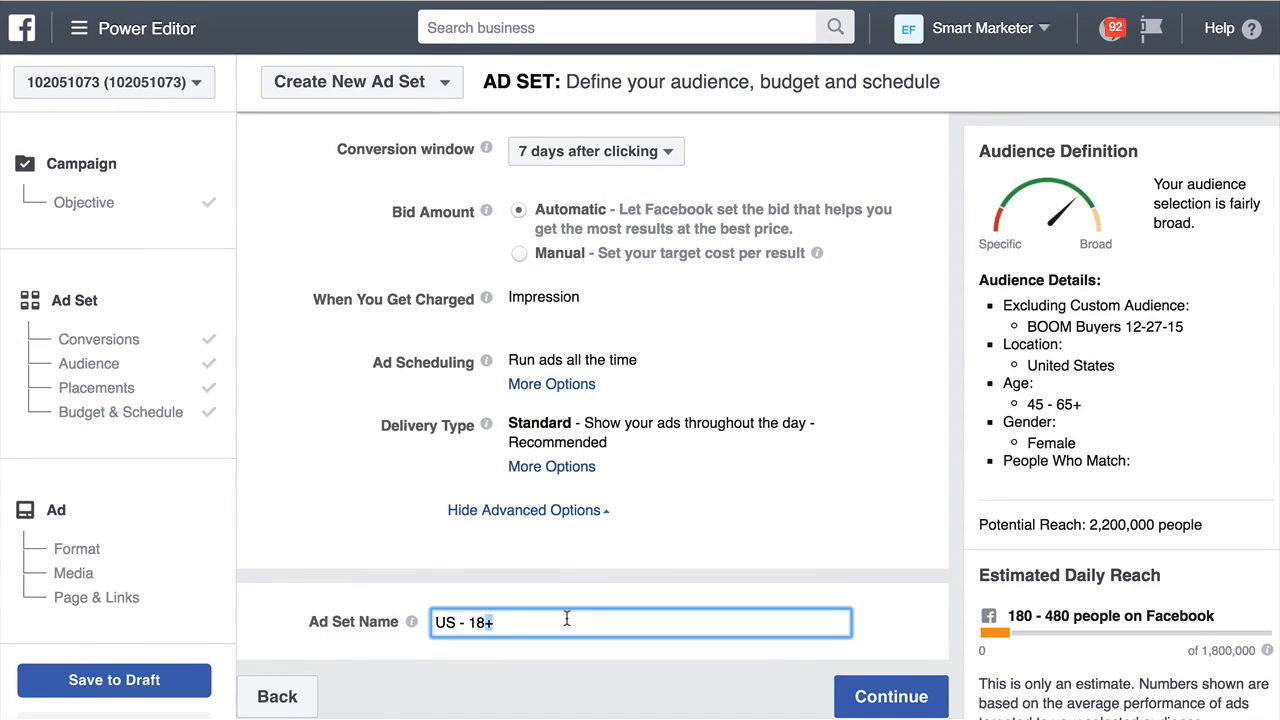
type("T1-")
scroll(596, 387, "up", 15)
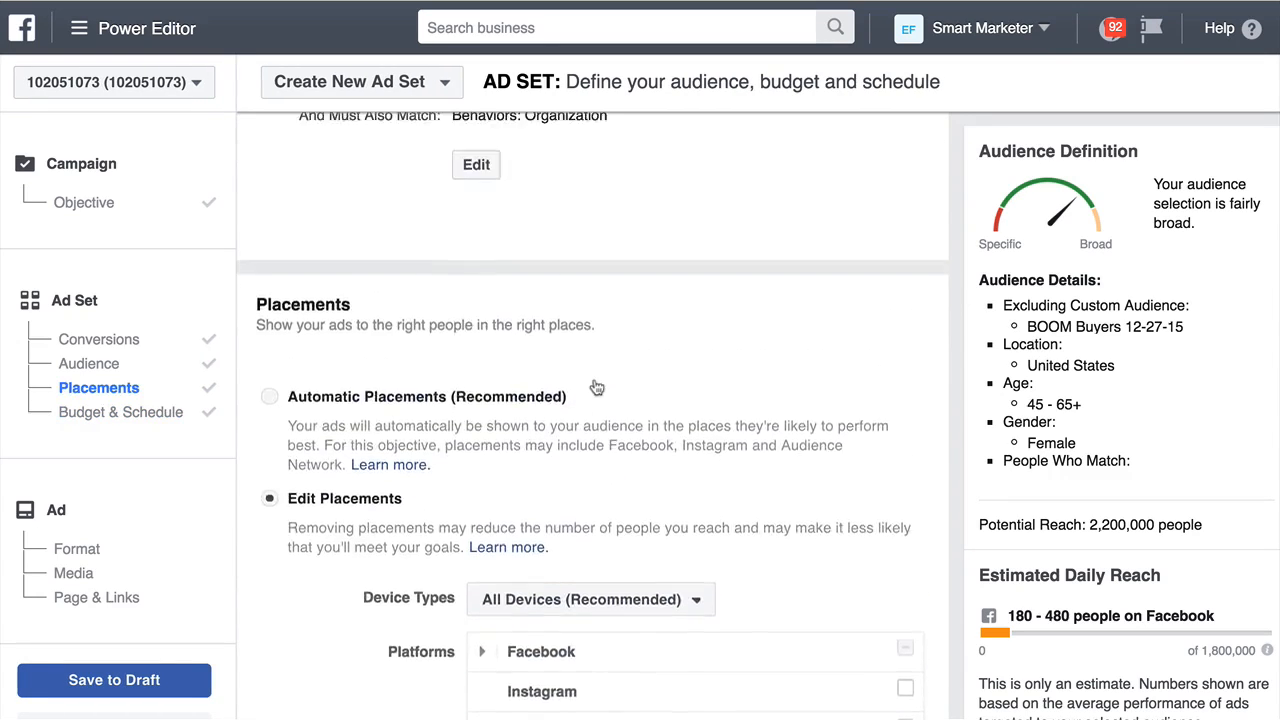
scroll(596, 387, "up", 5)
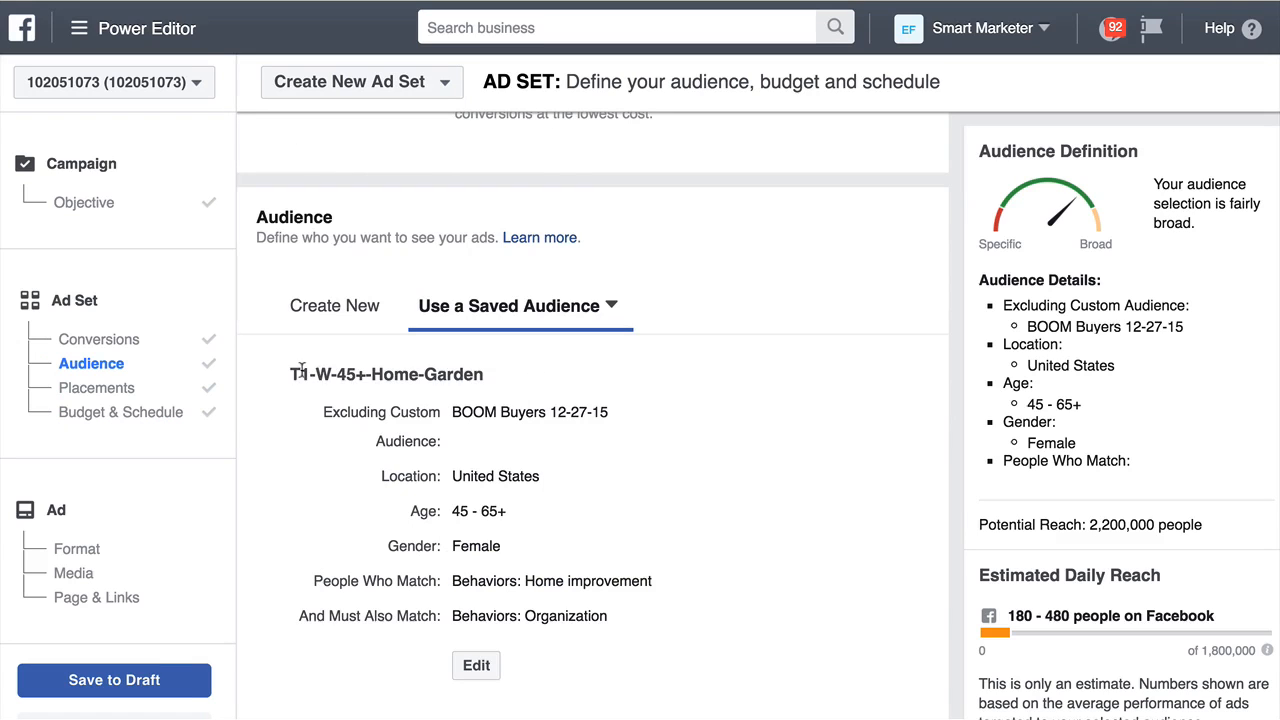
scroll(629, 371, "down", 20)
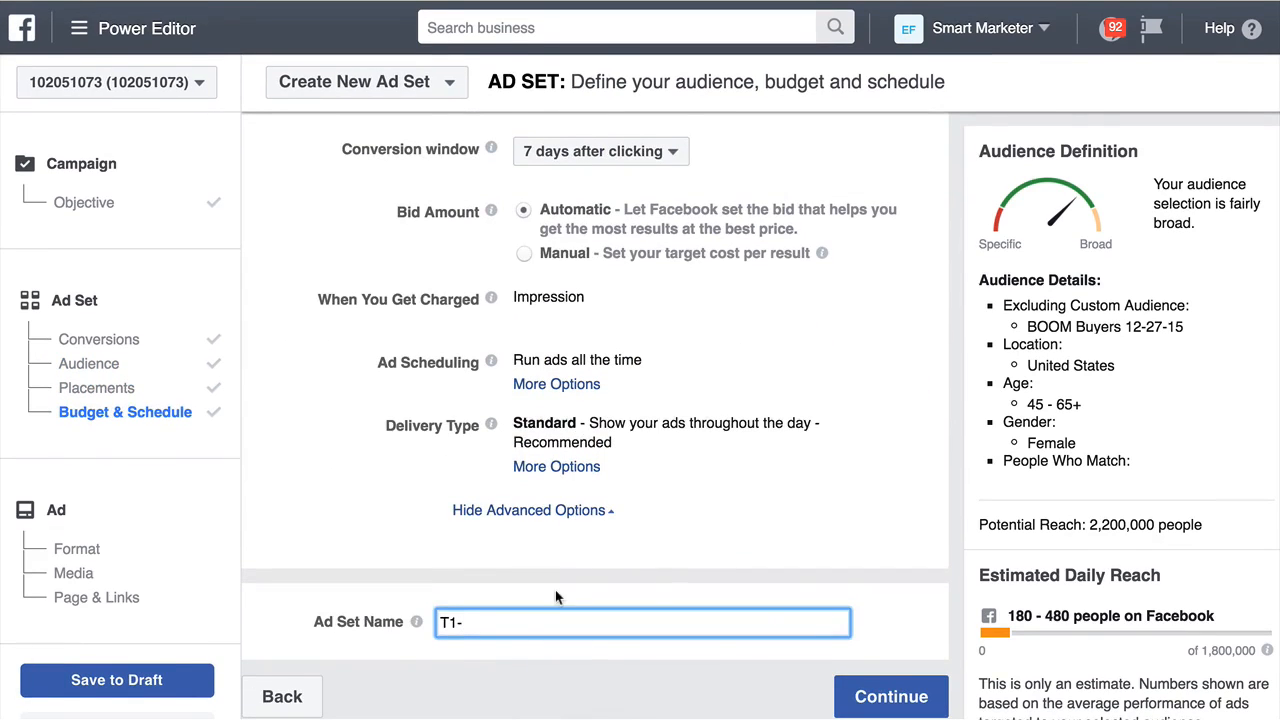
type("Video-Ads")
left_click(885, 696)
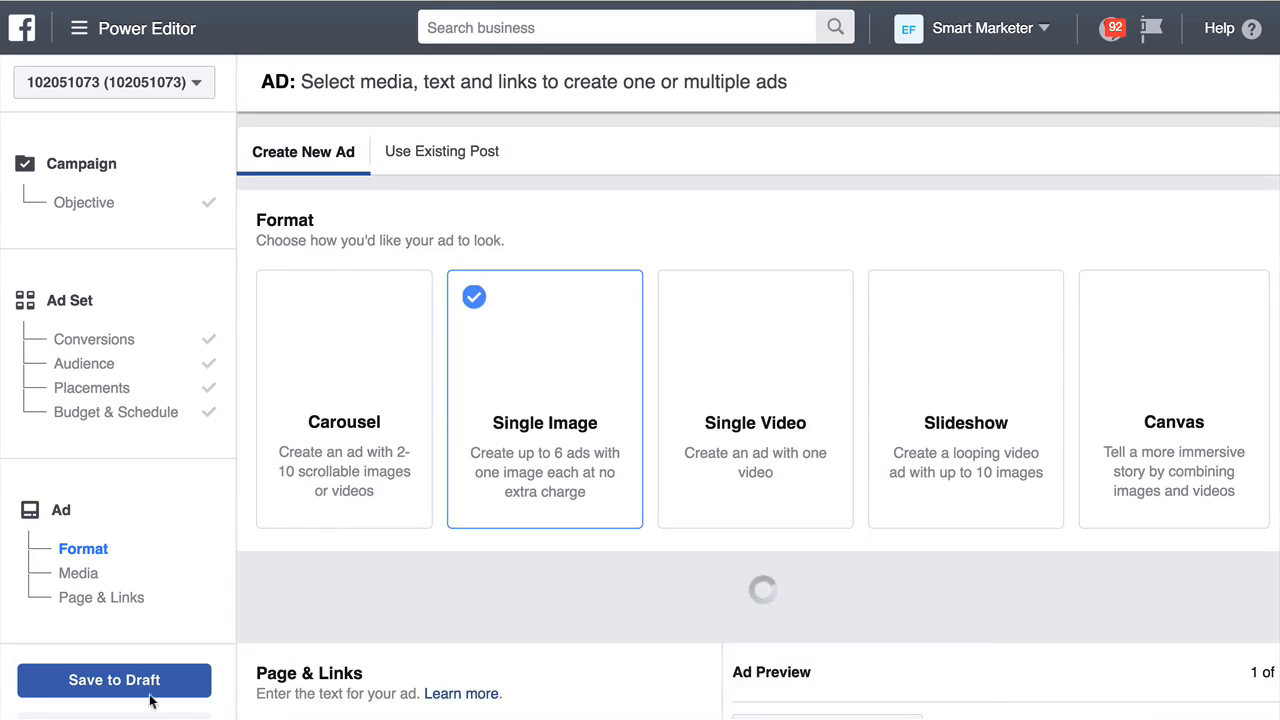